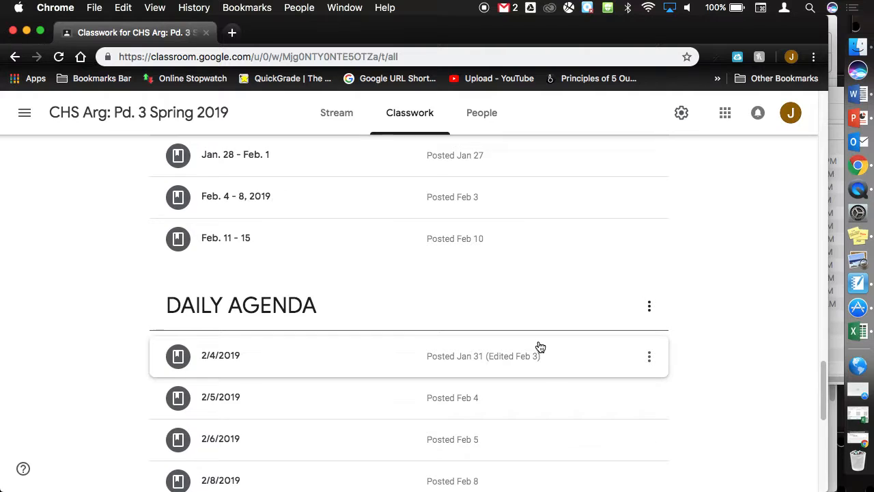
# - Scroll the Classwork list up to the Speech Materials / Assignments topic at the top
pyautogui.scroll(10, 539, 347)
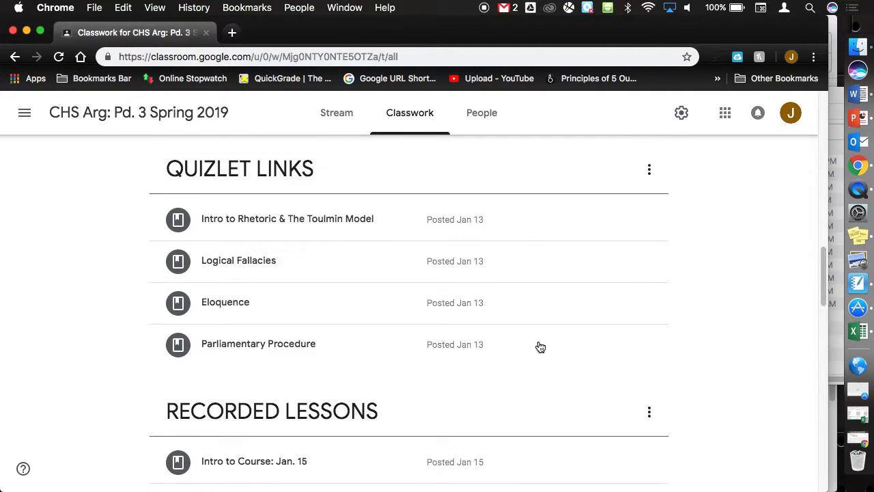
pyautogui.scroll(5, 540, 347)
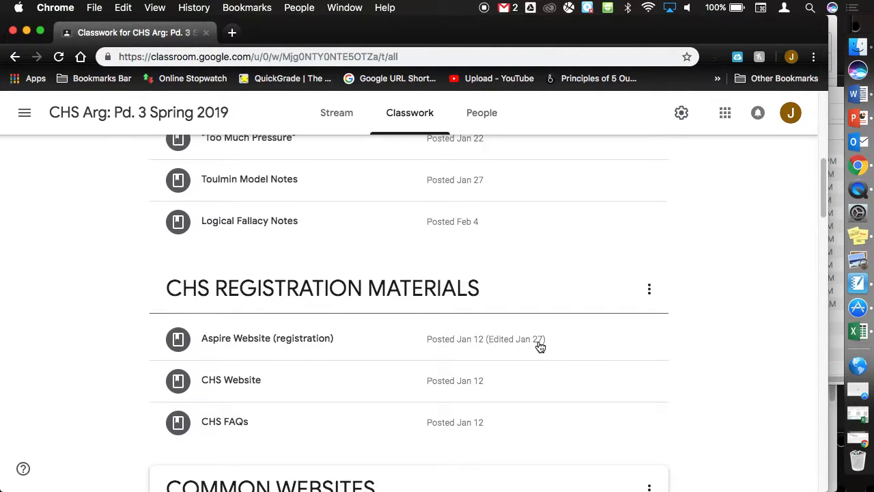
pyautogui.scroll(3, 539, 347)
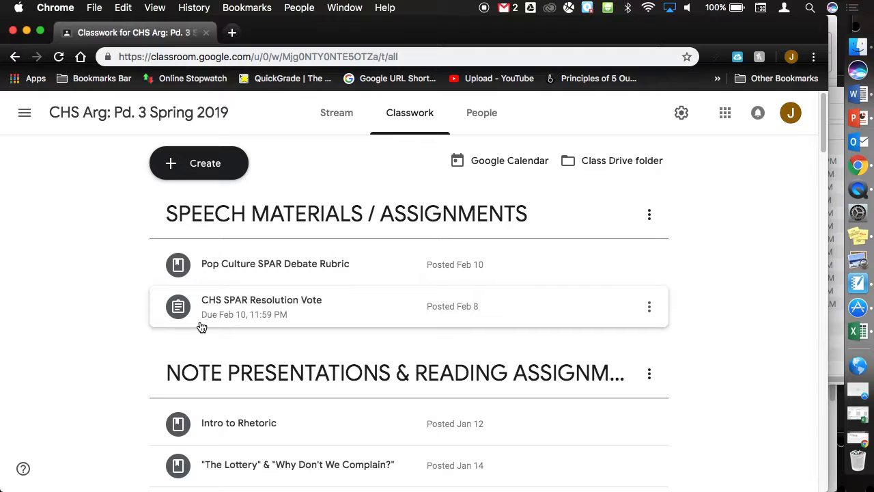
# - Preview POPCultureSPAR.doc, the 25-point SPAR debate rubric, then go back to Classwork
pyautogui.click(265, 278)
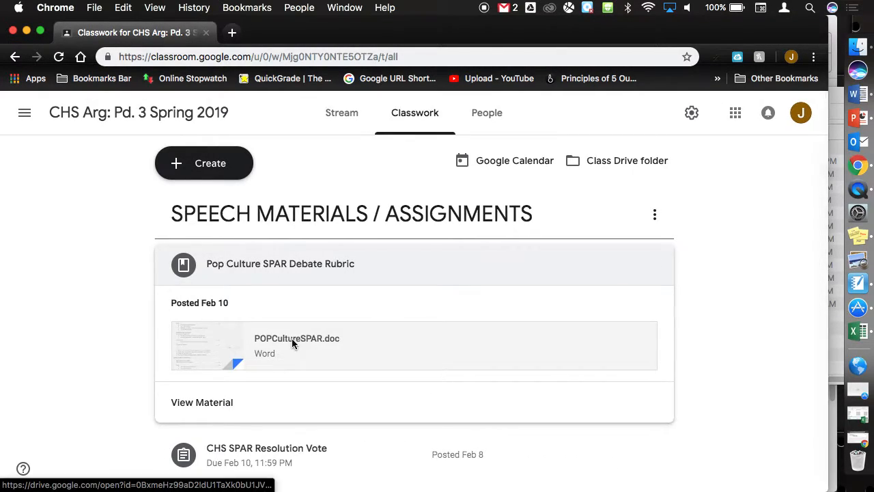
pyautogui.click(292, 340)
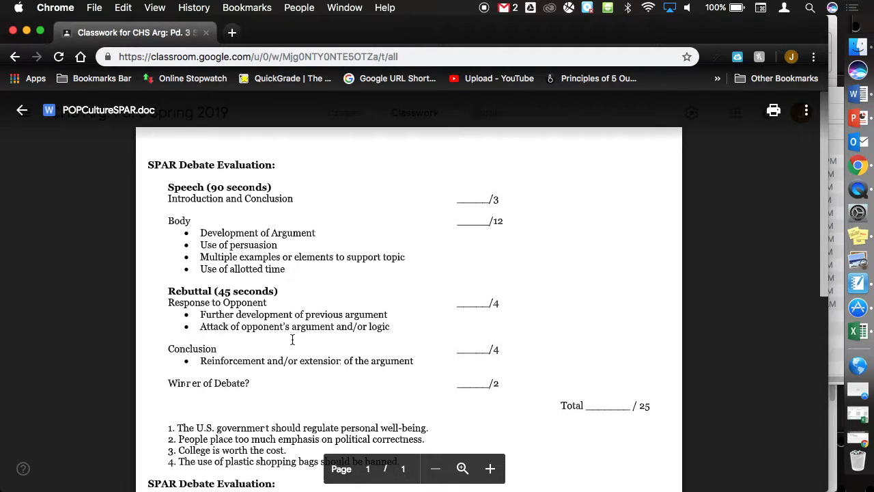
pyautogui.scroll(-1, 292, 338)
pyautogui.scroll(3, 248, 422)
pyautogui.scroll(-1, 248, 417)
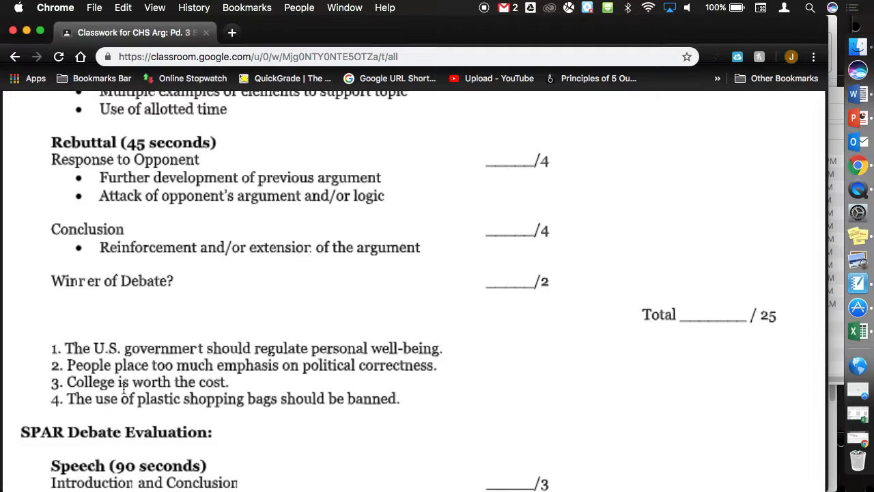
pyautogui.scroll(-3, 160, 329)
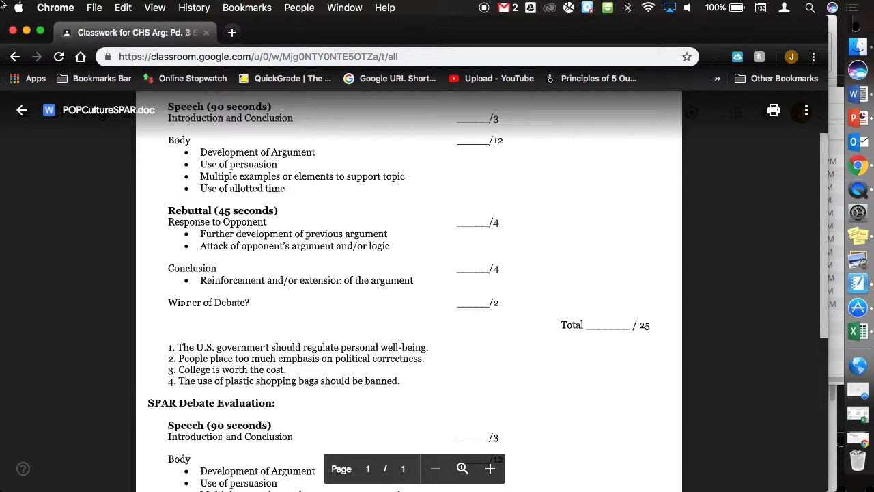
pyautogui.click(22, 111)
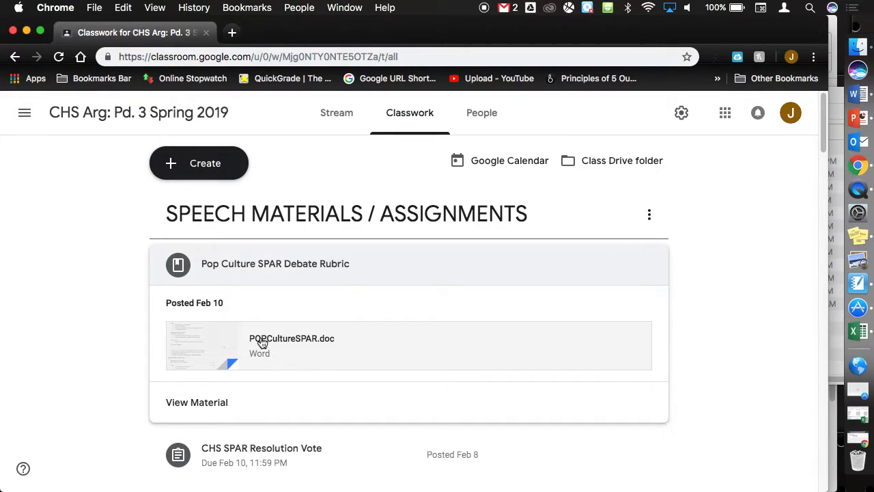
# - Browse the Classwork list, briefly expanding and collapsing the Logical Fallacies post
pyautogui.scroll(-3, 267, 353)
pyautogui.scroll(-10, 267, 353)
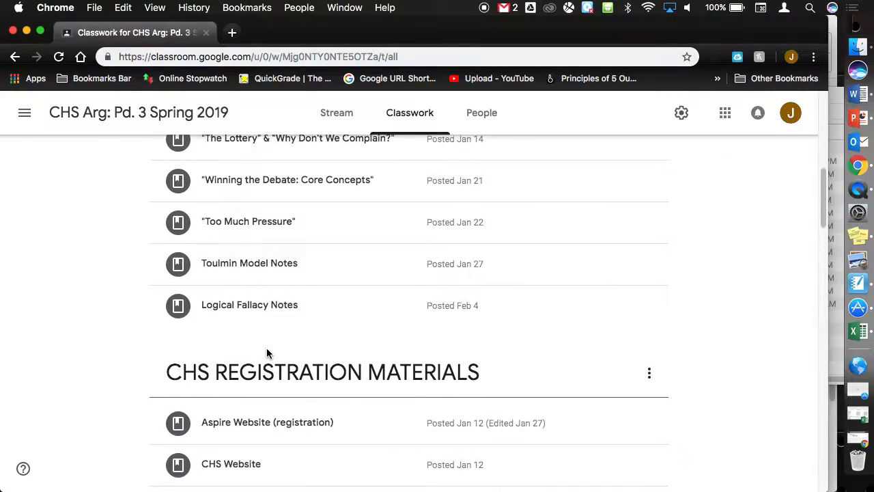
pyautogui.scroll(5, 267, 353)
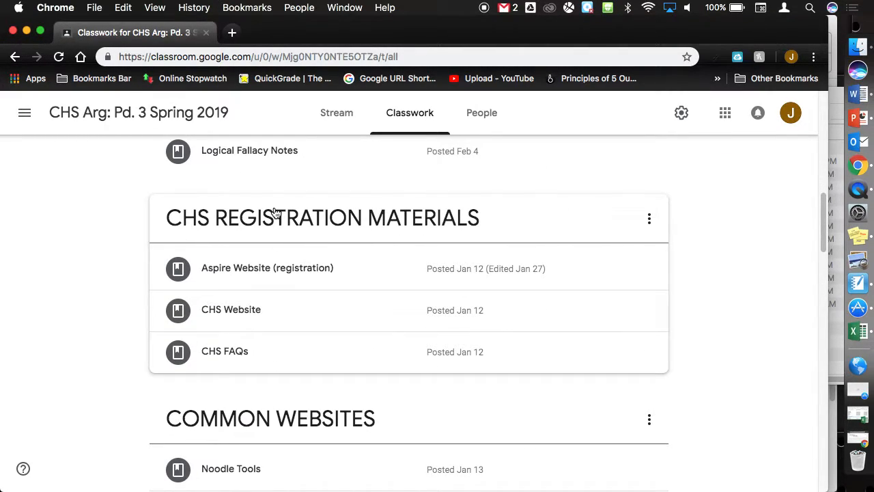
pyautogui.scroll(-6, 274, 212)
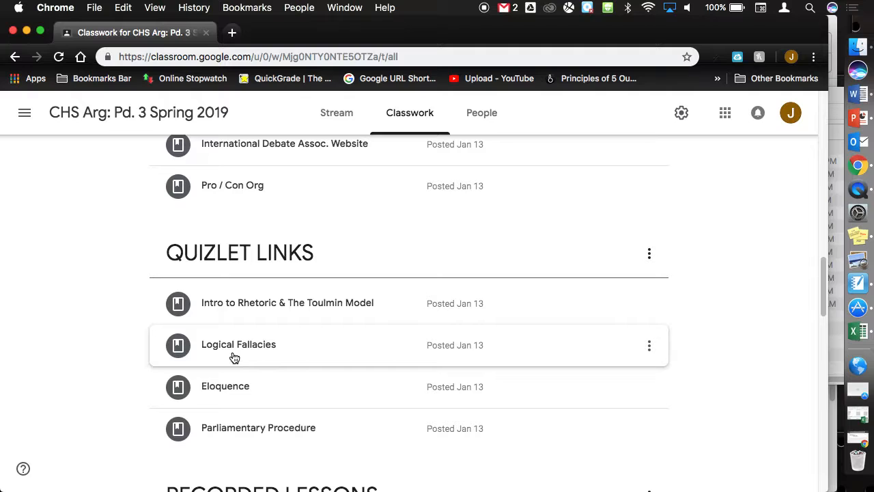
pyautogui.click(237, 351)
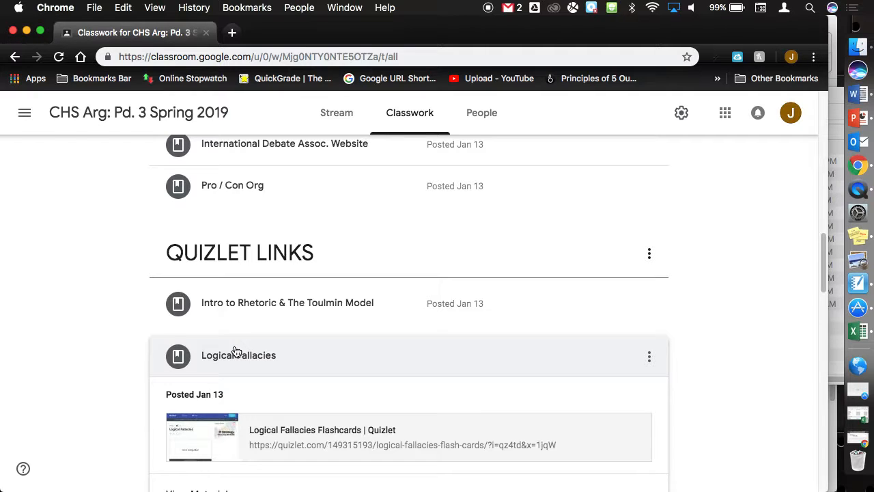
pyautogui.scroll(1, 235, 351)
pyautogui.click(232, 370)
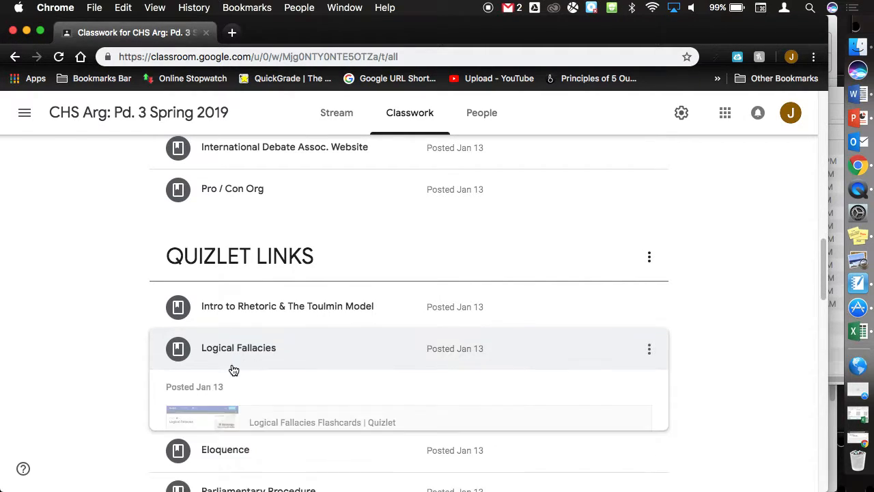
pyautogui.scroll(5, 269, 316)
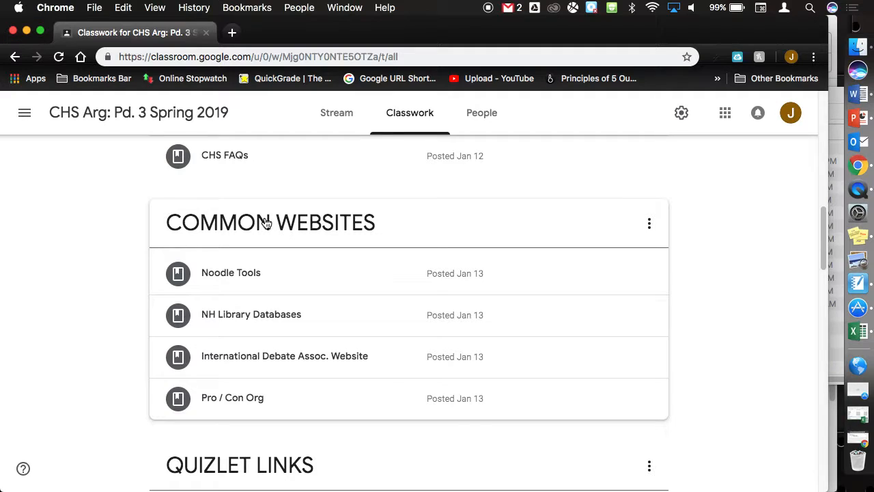
# - Zoom in to locate Common Websites, reset the zoom, and expand the Noodle Tools post
pyautogui.press('super+equal')
pyautogui.press('super+equal')
pyautogui.press('super+equal')
pyautogui.press('super+equal')
pyautogui.press('super+equal')
pyautogui.press('super+equal')
pyautogui.press('super+equal')
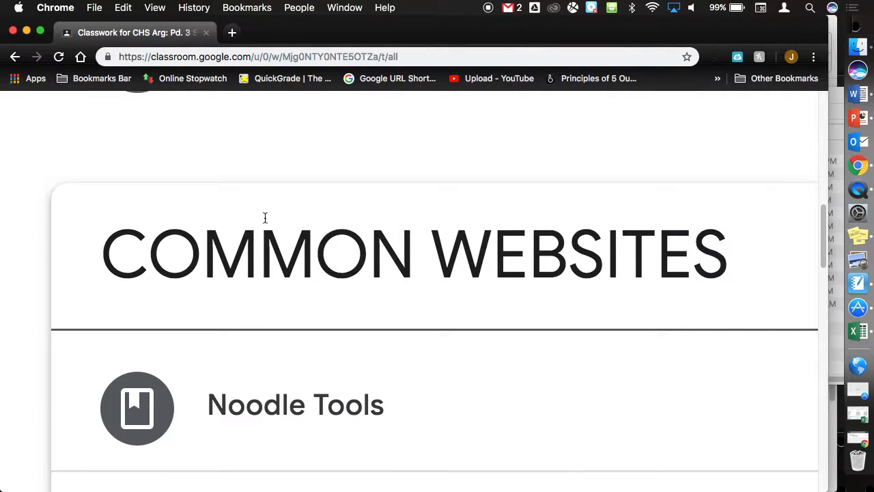
pyautogui.scroll(-1, 267, 223)
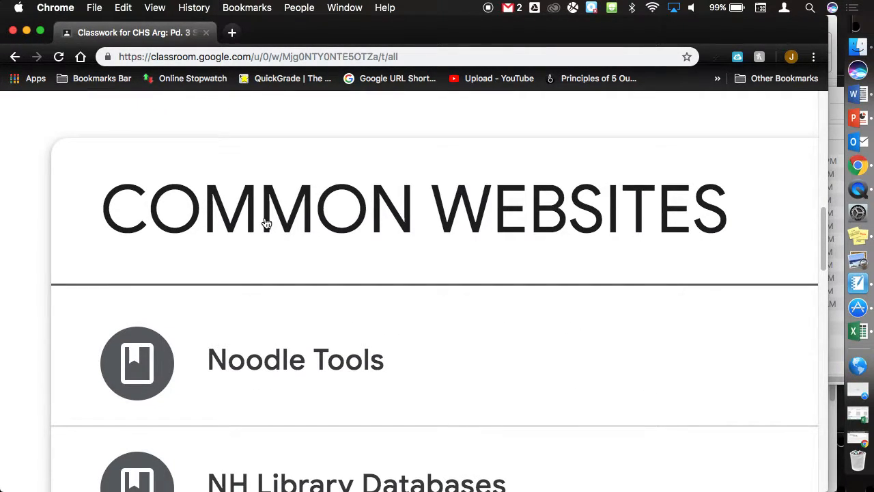
pyautogui.scroll(-1, 266, 223)
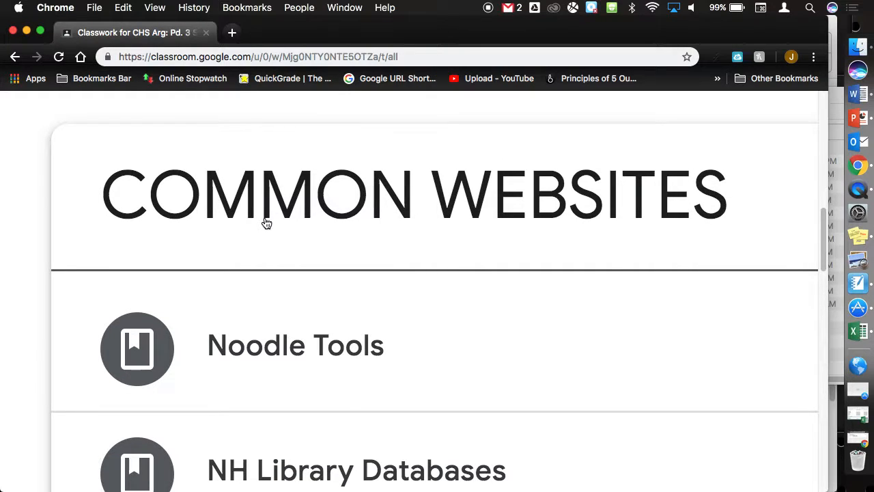
pyautogui.press('super+0')
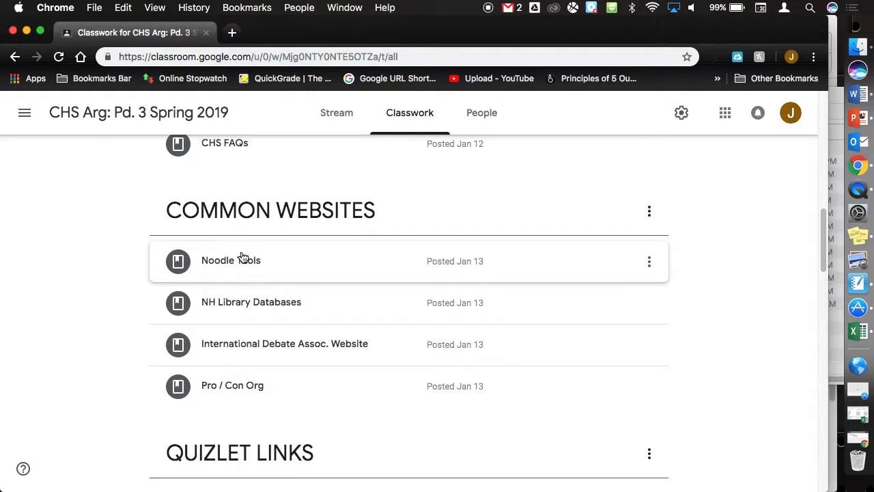
pyautogui.click(237, 259)
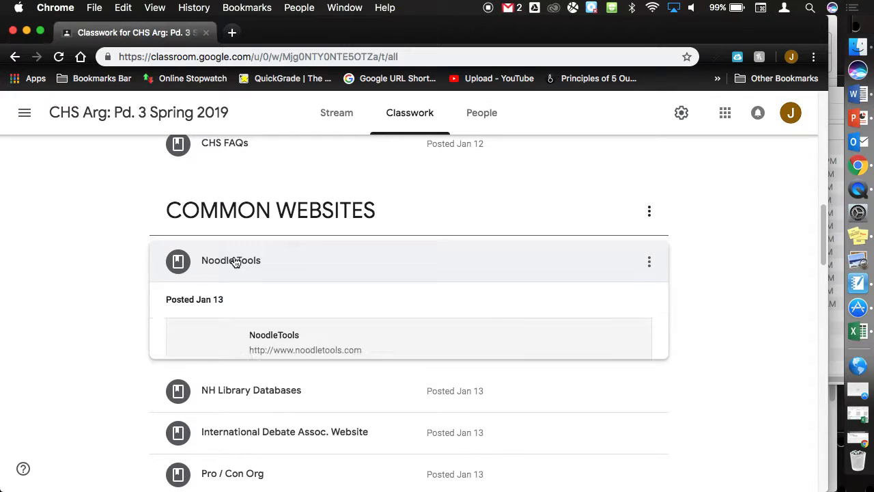
# - Open noodletools.com in a new tab and go to its Log In page
pyautogui.click(287, 336)
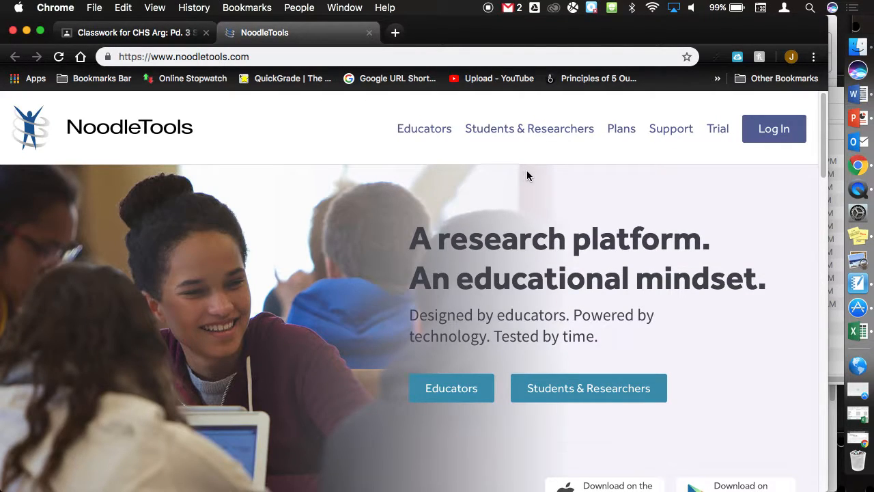
pyautogui.click(778, 131)
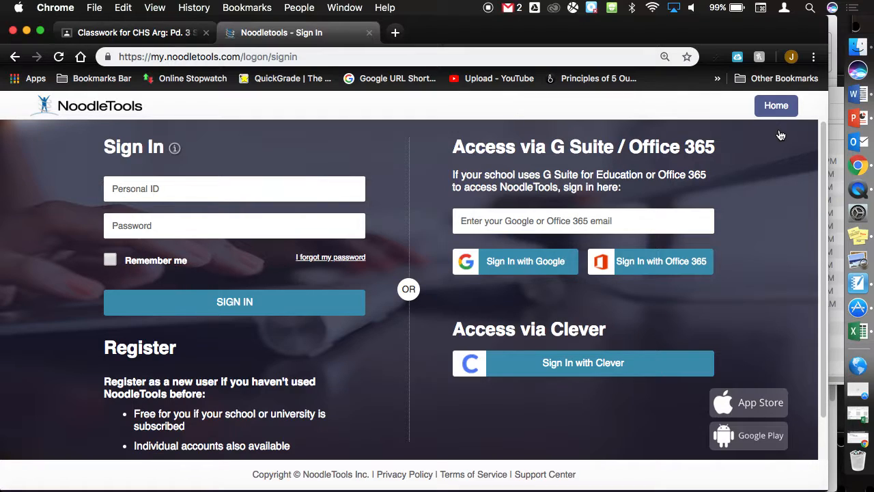
# - Enter the student's Personal ID into the Sign In username field
pyautogui.click(246, 190)
pyautogui.click(246, 191)
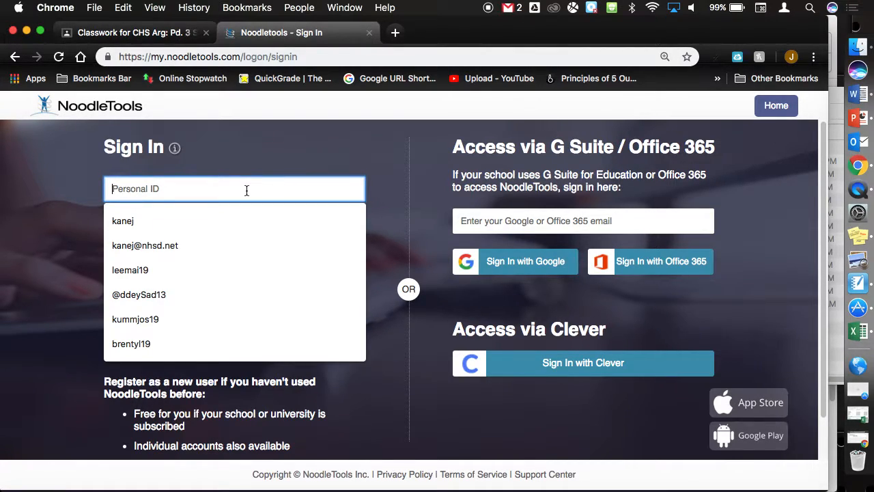
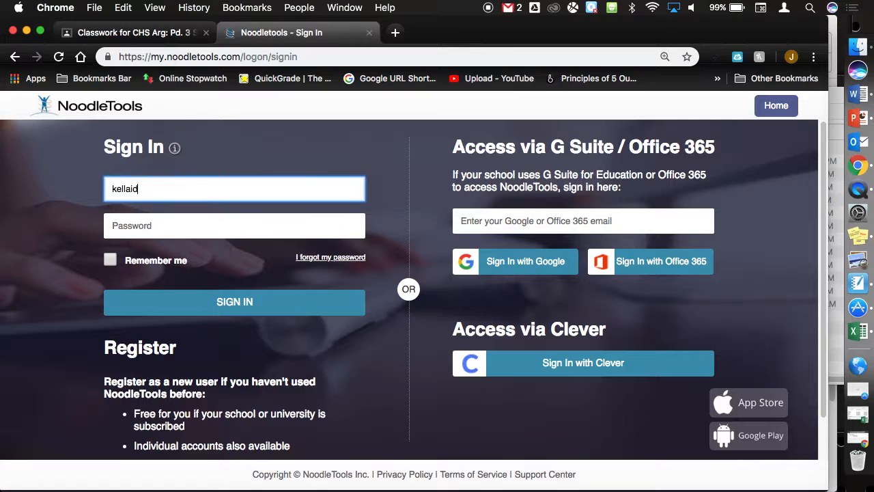
pyautogui.scroll(-1, 202, 185)
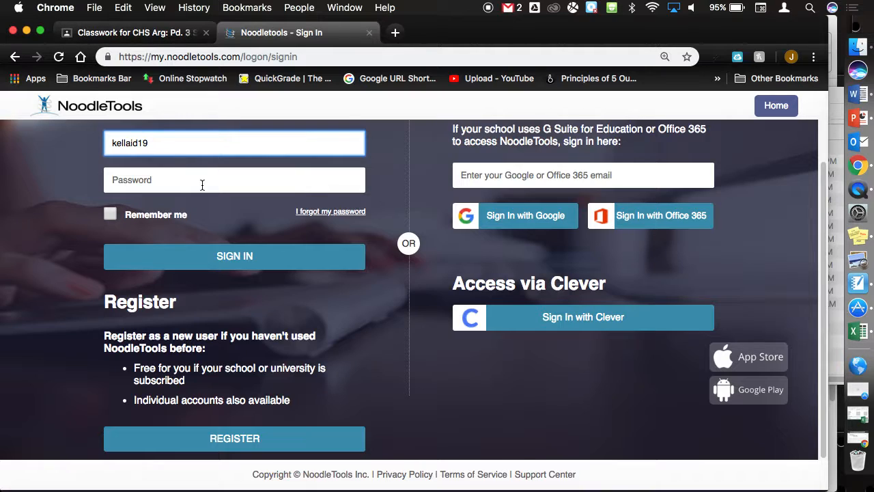
# - Replace the saved username, enter the account password to sign in, then enlarge the projects page
pyautogui.click(202, 185)
pyautogui.moveTo(178, 143); pyautogui.dragTo(82, 150)
pyautogui.press('Right')
pyautogui.press('super+a')
pyautogui.press('Tab')
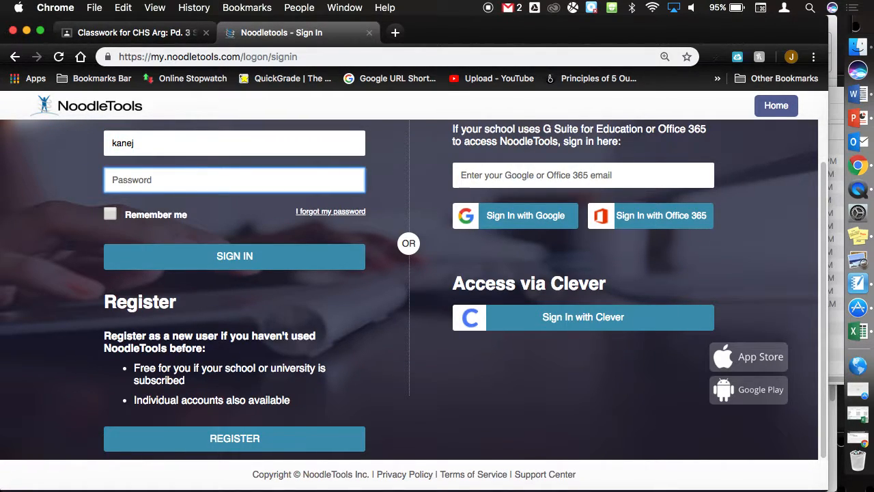
pyautogui.write('••••••')
pyautogui.press('Return')
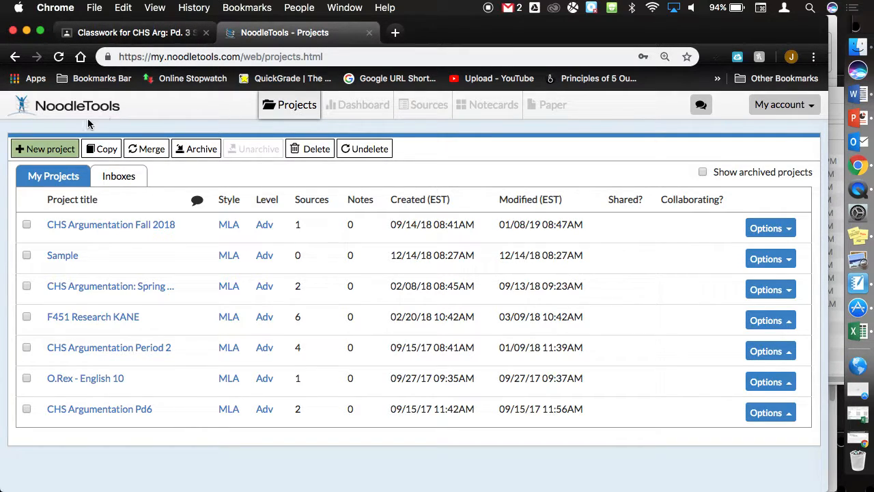
pyautogui.press('super+plus')
pyautogui.press('super+plus')
pyautogui.press('super+plus')
pyautogui.press('super+plus')
pyautogui.press('super+plus')
pyautogui.press('super+plus')
pyautogui.press('super+plus')
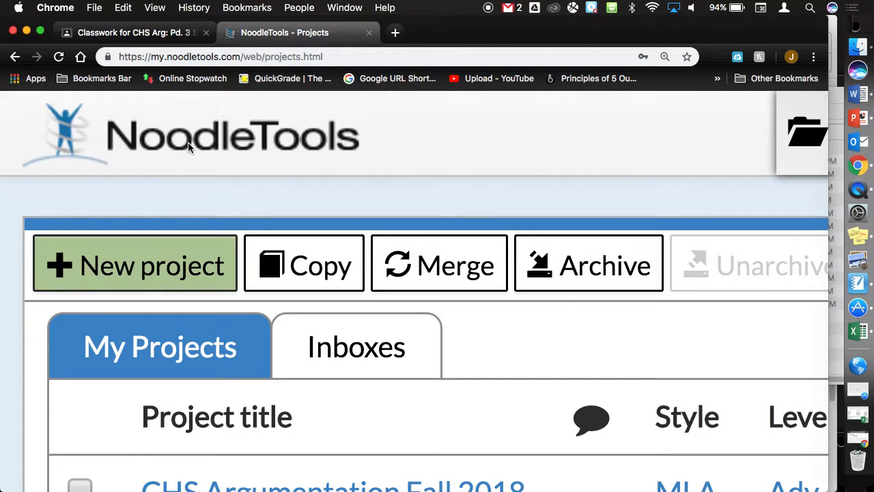
# - Create an MLA project at Advanced level titled 'CHS Argumentation n'at'
pyautogui.click(130, 257)
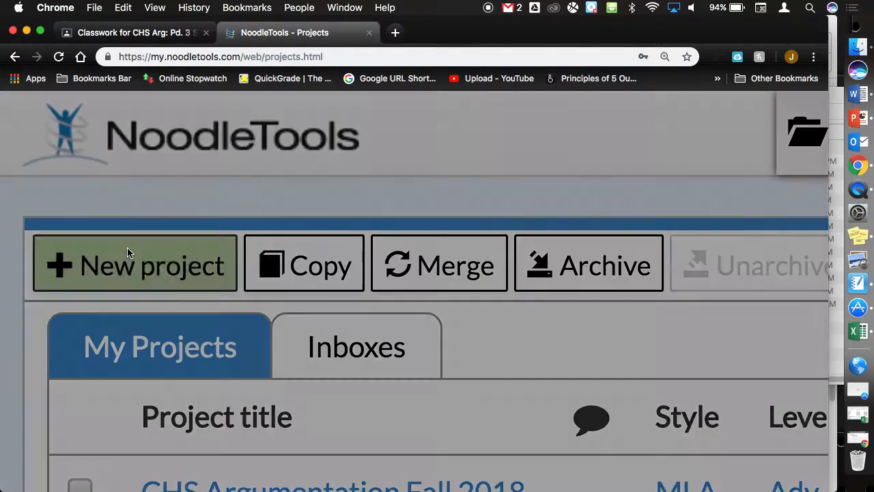
pyautogui.press('super+0')
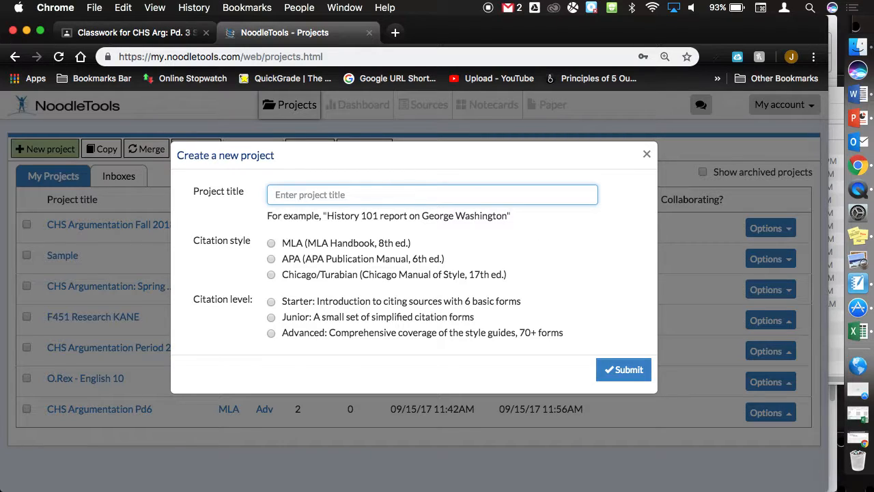
pyautogui.write("CHS Argumentation n'at")
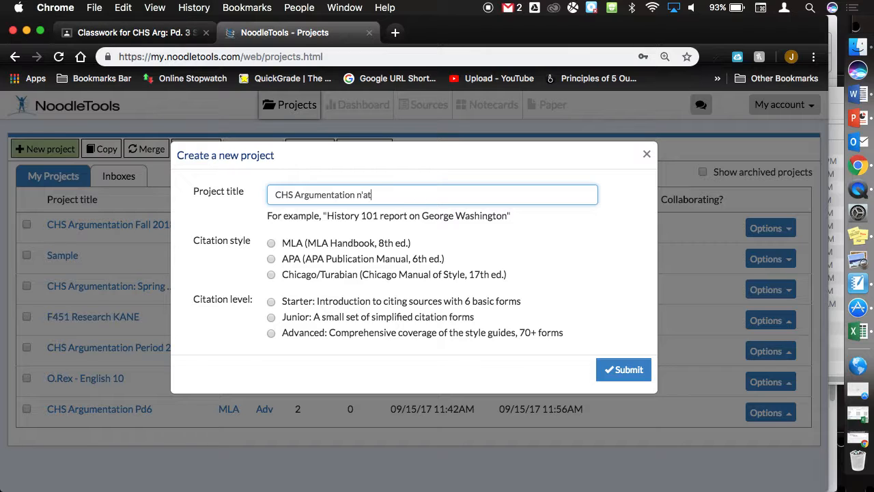
pyautogui.press('super+plus')
pyautogui.press('super+plus')
pyautogui.press('super+plus')
pyautogui.press('super+plus')
pyautogui.press('super+plus')
pyautogui.press('super+plus')
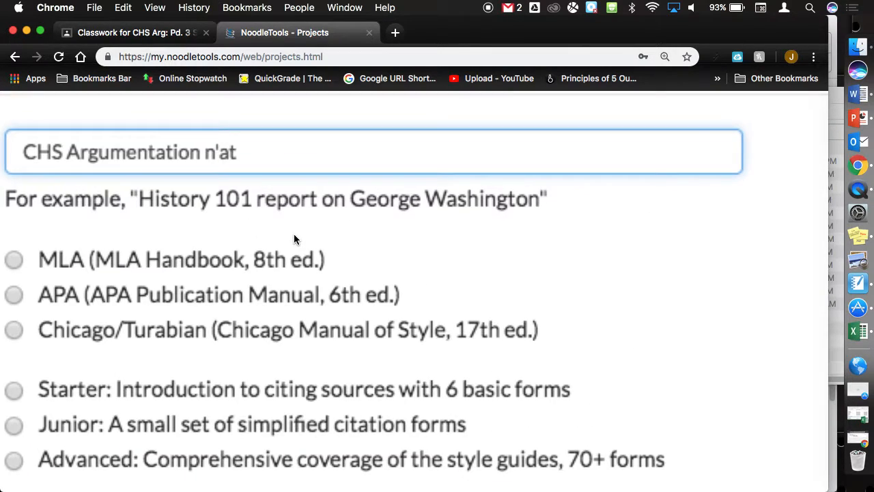
pyautogui.hscroll(-5, 145, 267)
pyautogui.click(157, 259)
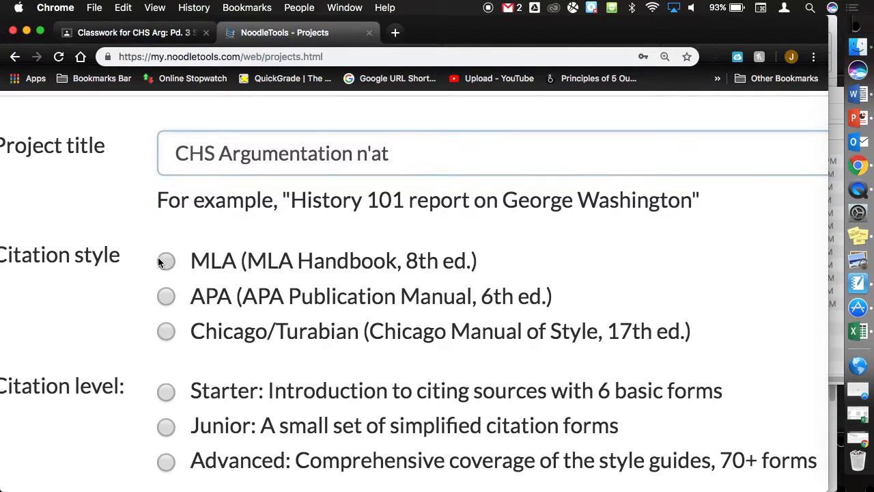
pyautogui.scroll(-3, 171, 301)
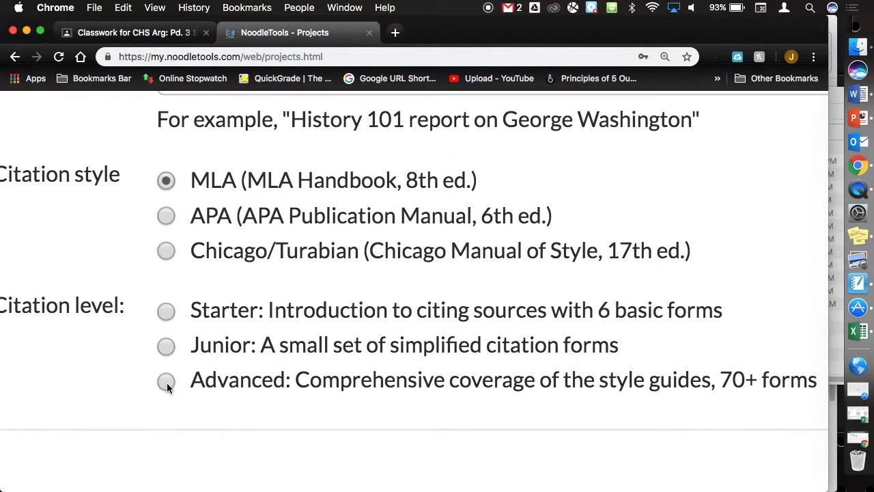
pyautogui.click(167, 383)
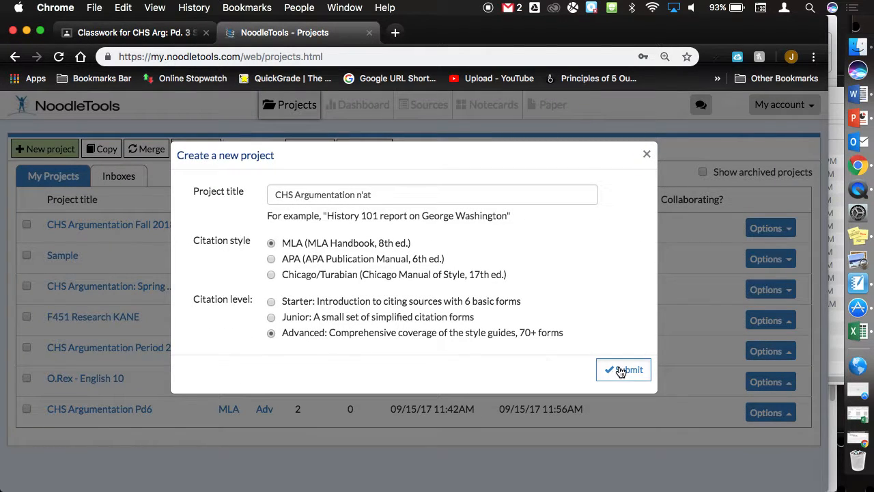
pyautogui.click(621, 372)
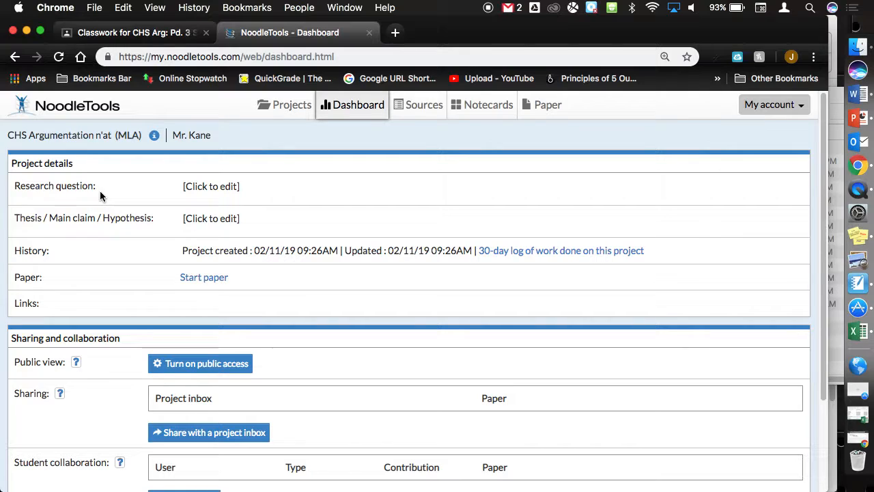
# - Try sharing the project to an inbox named CHS, then return to the Projects list
pyautogui.scroll(-3, 133, 333)
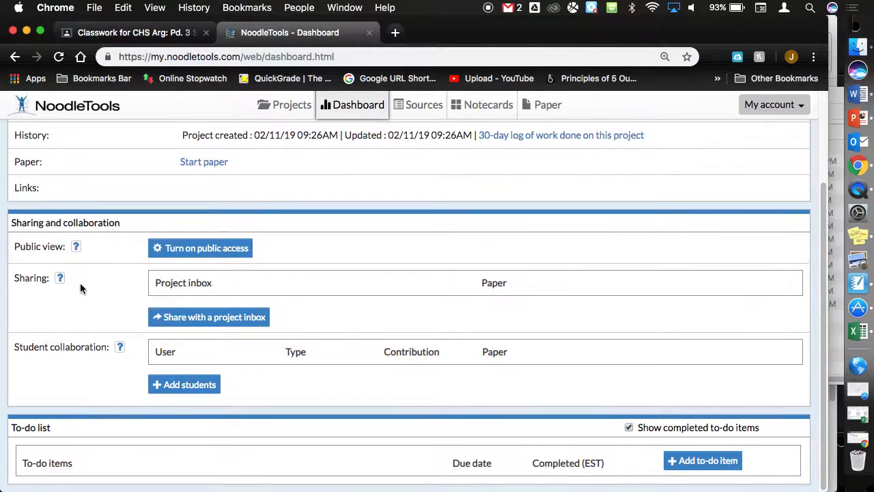
pyautogui.scroll(5, 80, 288)
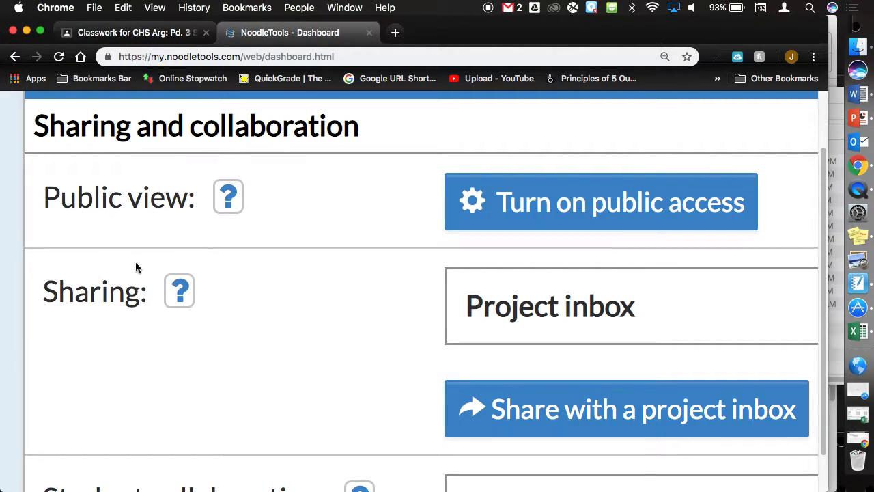
pyautogui.hscroll(3, 269, 280)
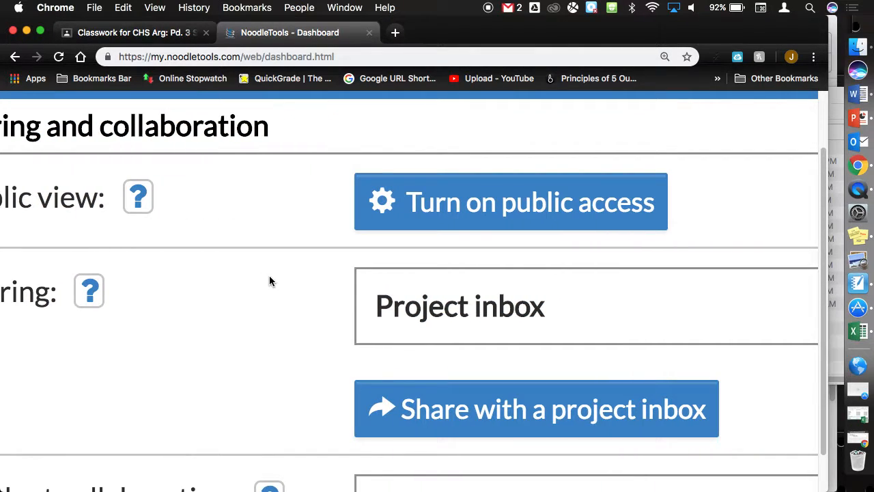
pyautogui.hscroll(-2, 273, 283)
pyautogui.scroll(-5, 273, 284)
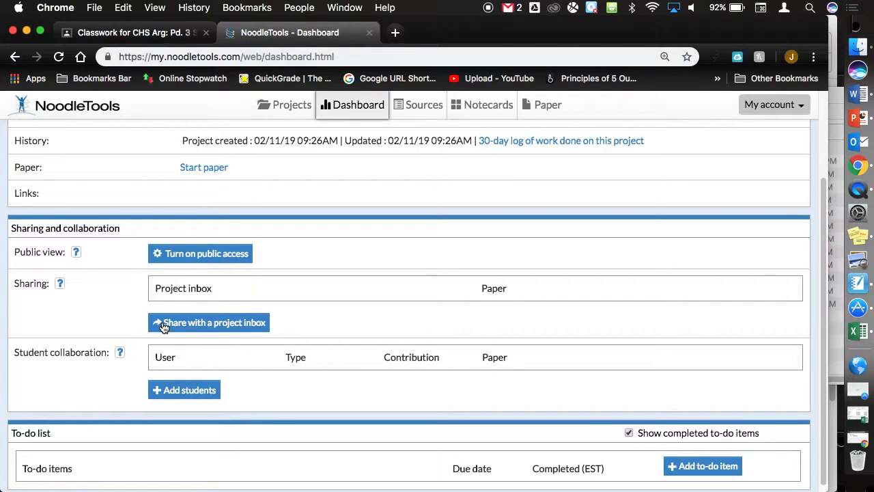
pyautogui.click(194, 326)
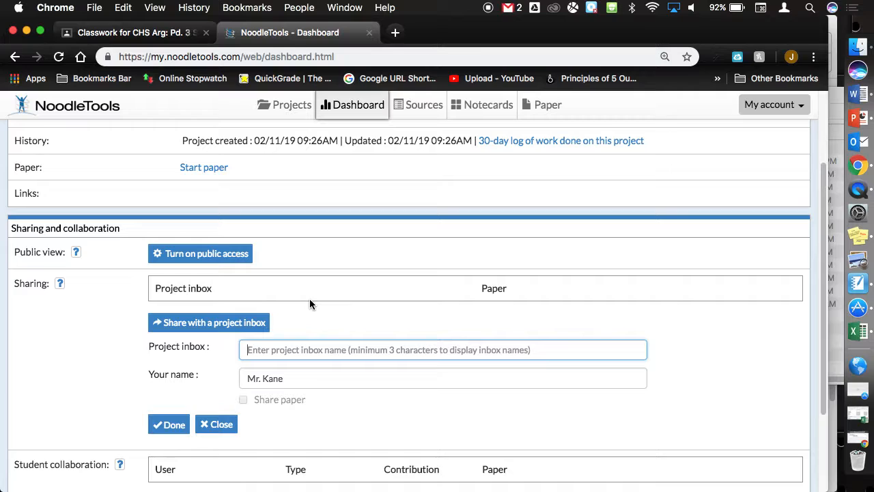
pyautogui.write('CHS')
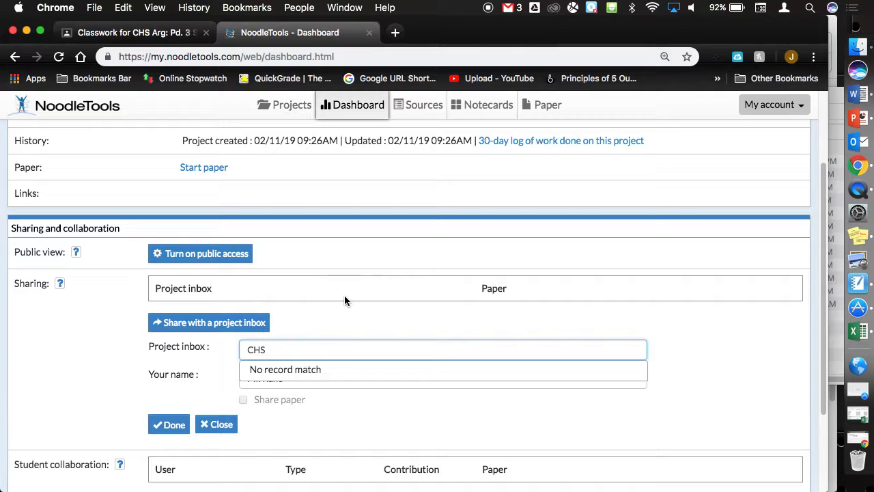
pyautogui.click(415, 426)
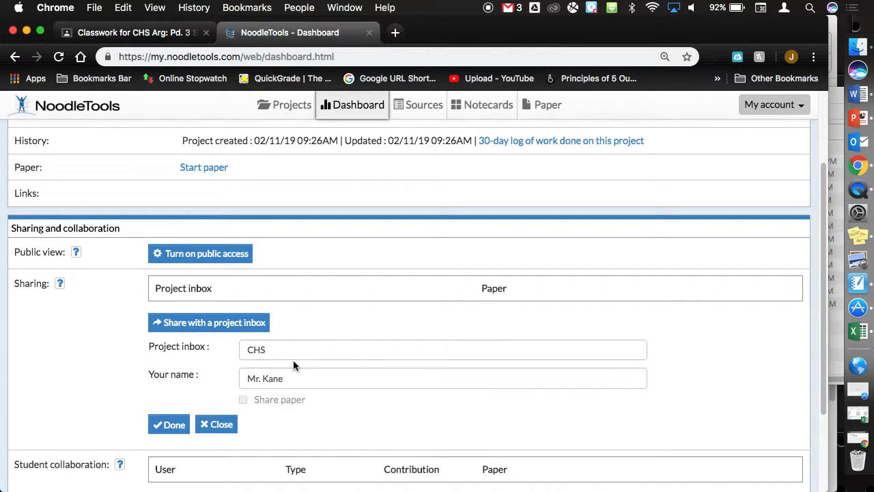
pyautogui.moveTo(299, 380); pyautogui.dragTo(207, 372)
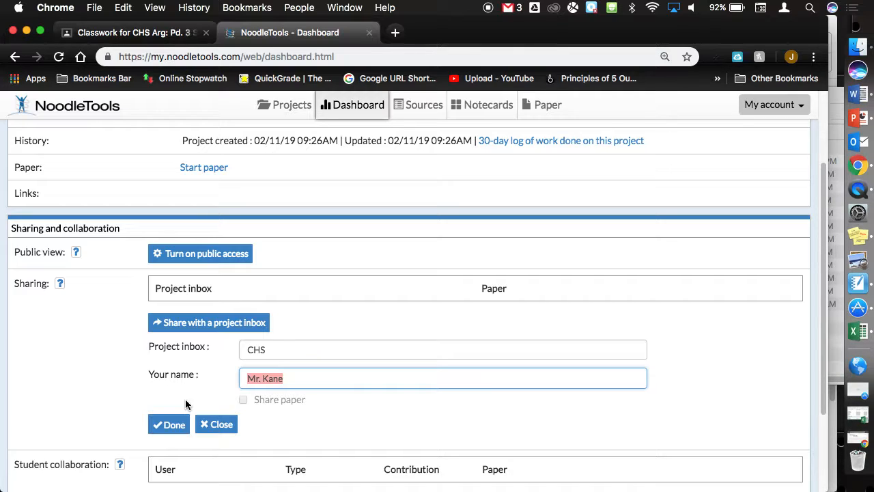
pyautogui.click(294, 116)
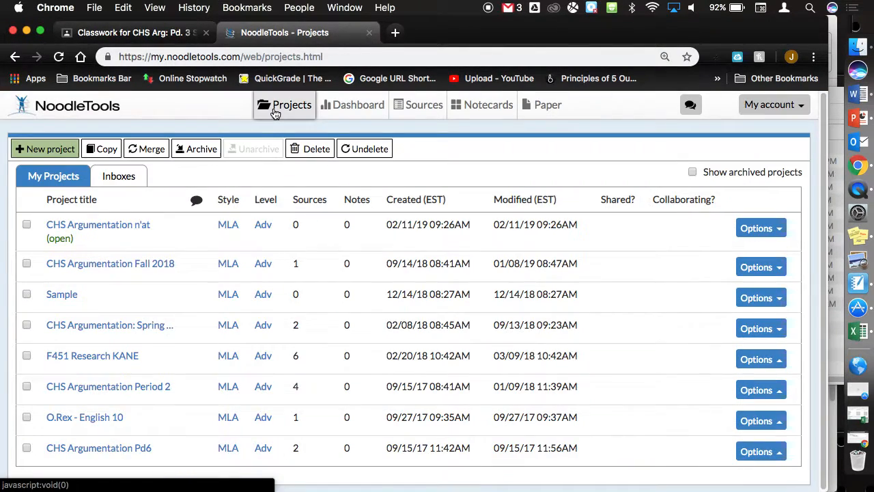
# - Open the CHS Argumentation: SPRING 2019 inbox under Inboxes and scroll through its shared projects
pyautogui.click(119, 177)
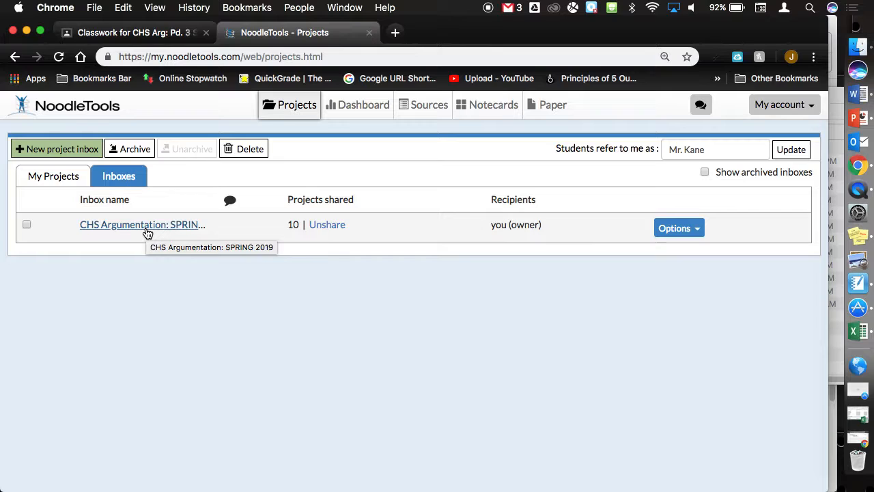
pyautogui.click(145, 229)
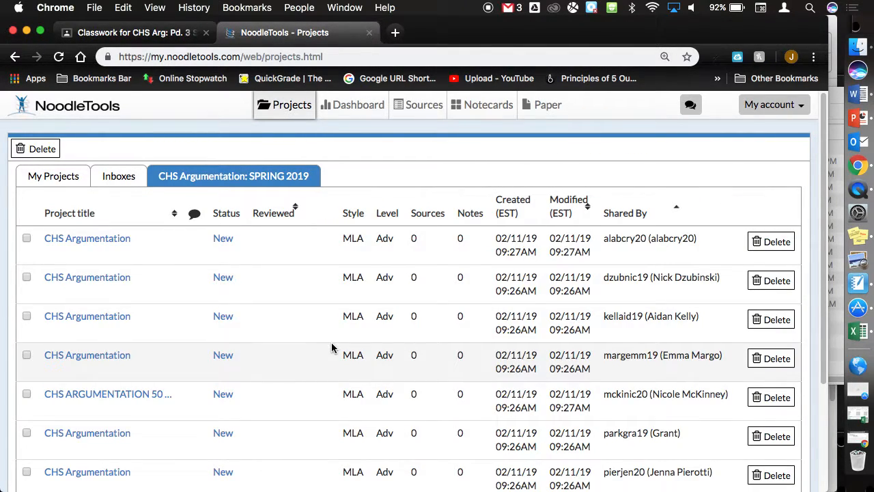
pyautogui.scroll(-1, 332, 347)
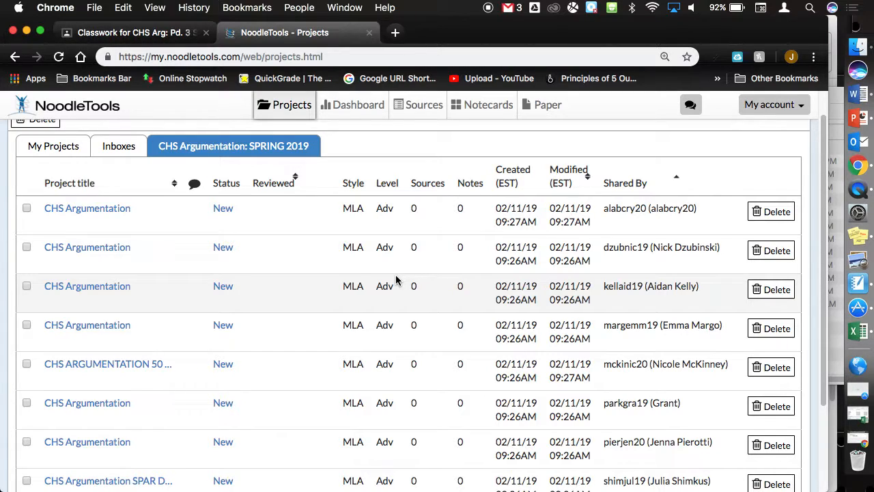
pyautogui.scroll(-3, 395, 279)
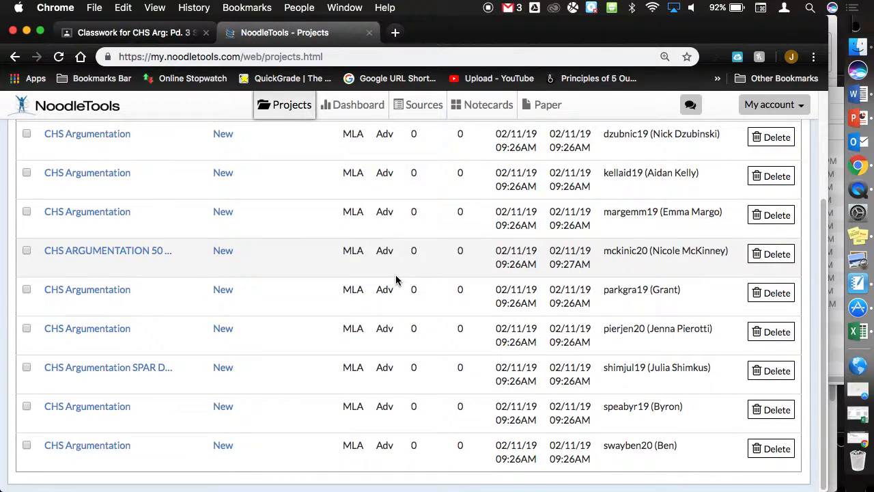
pyautogui.scroll(4, 395, 279)
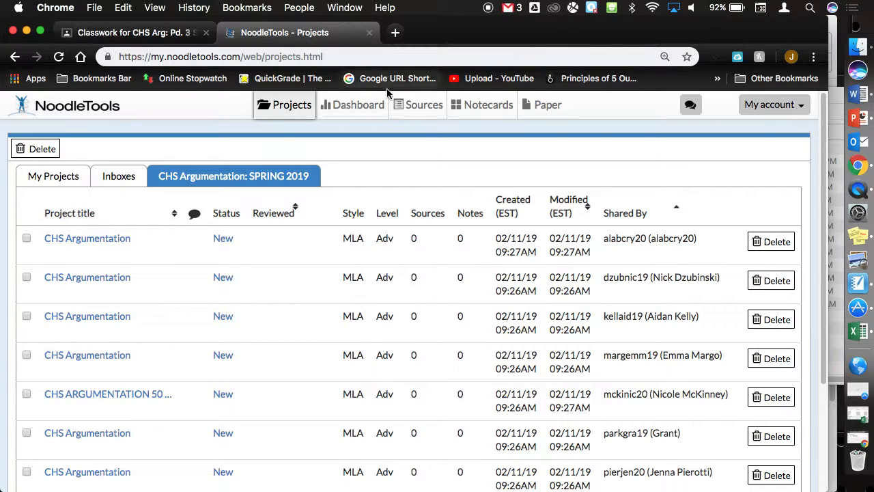
# - Open CHS Argumentation n'at from My Projects, check its empty Sources list, then return to Dashboard
pyautogui.click(295, 109)
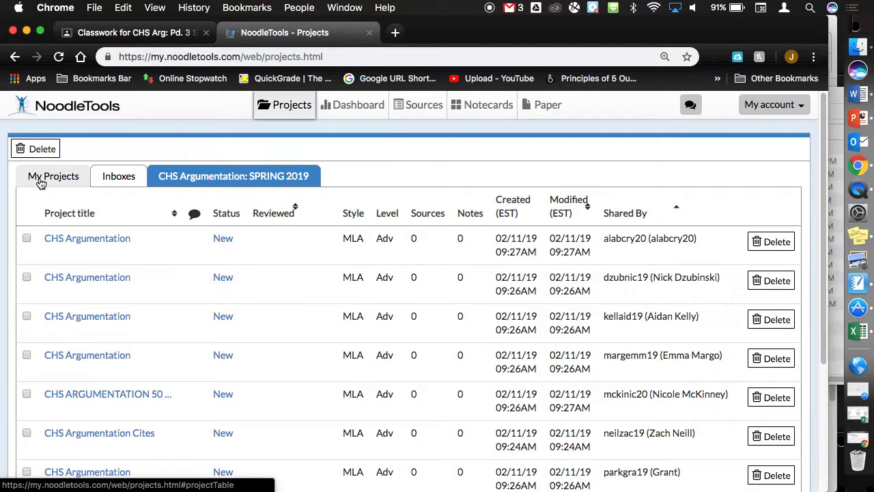
pyautogui.click(41, 181)
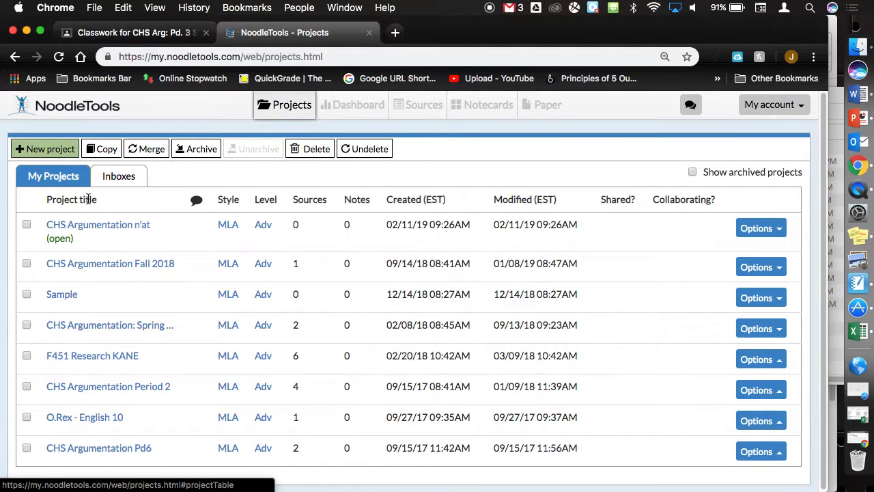
pyautogui.click(101, 235)
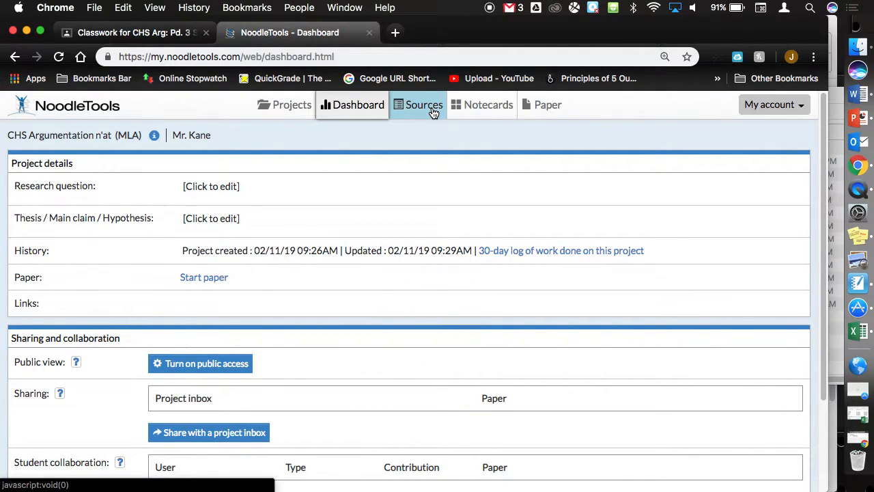
pyautogui.scroll(5, 427, 112)
pyautogui.click(422, 145)
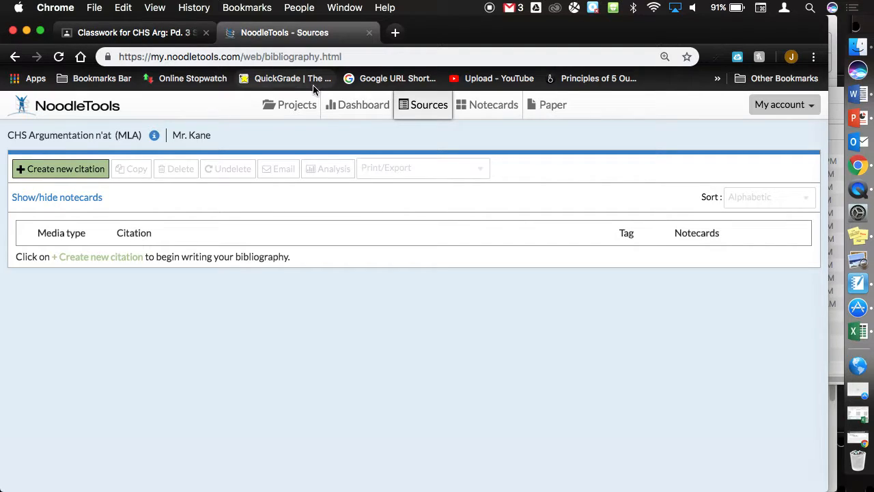
pyautogui.click(355, 111)
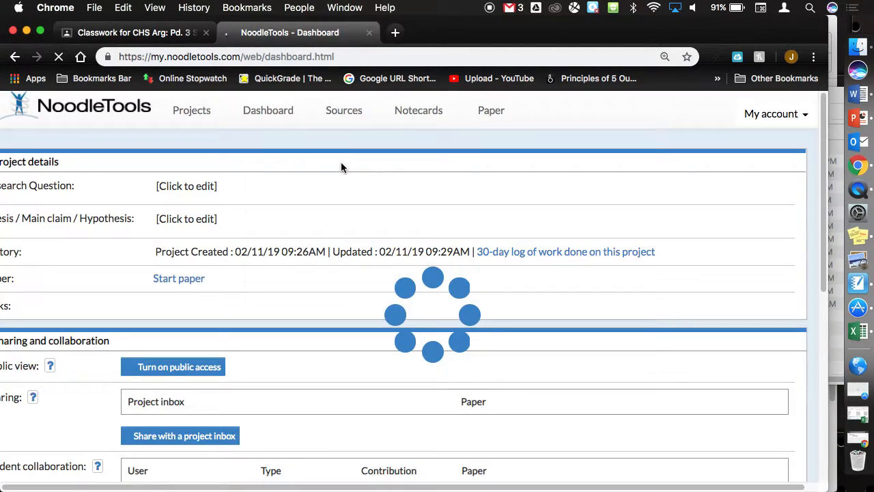
# - Once the Dashboard loads, open a new Chrome tab showing the shortcut-tile start page
pyautogui.scroll(-3, 250, 296)
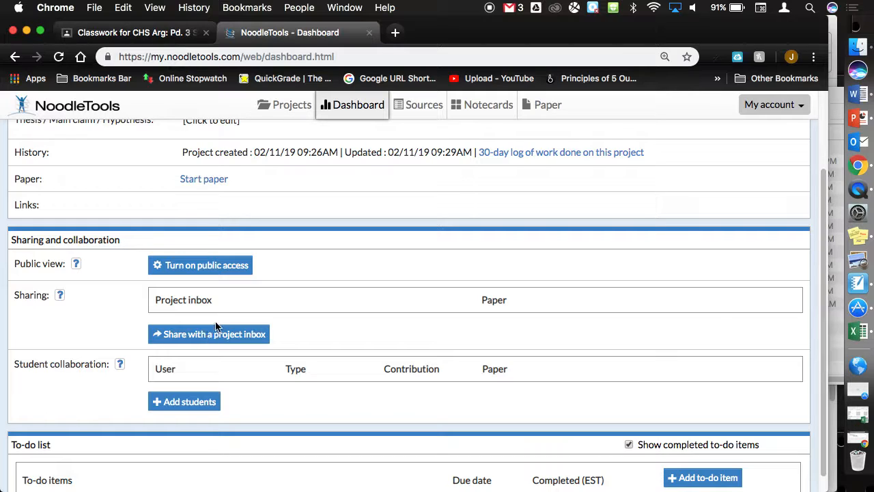
pyautogui.scroll(2, 217, 317)
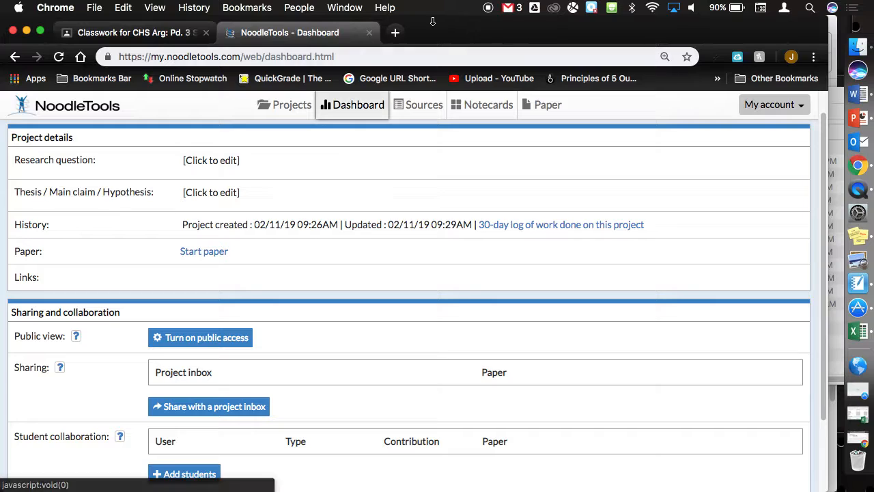
pyautogui.click(394, 32)
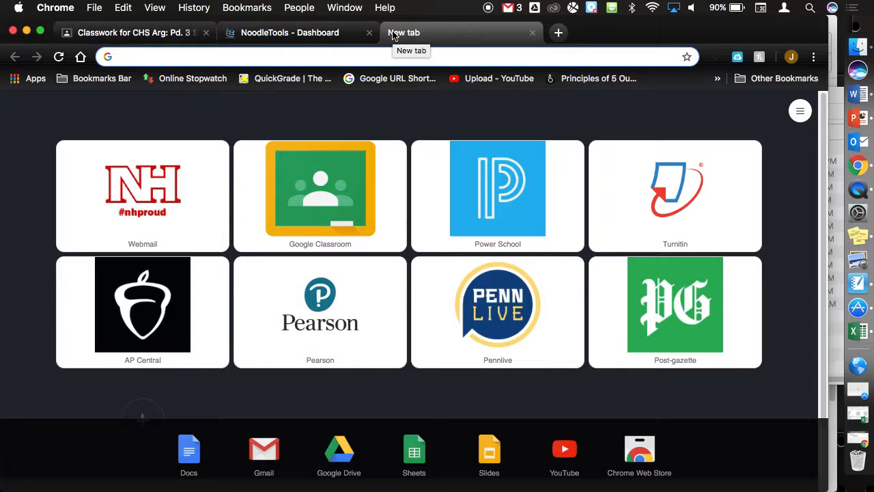
# - Enter 'should shopping bags be banned???' in the address bar and close suggestions without searching
pyautogui.write('should ')
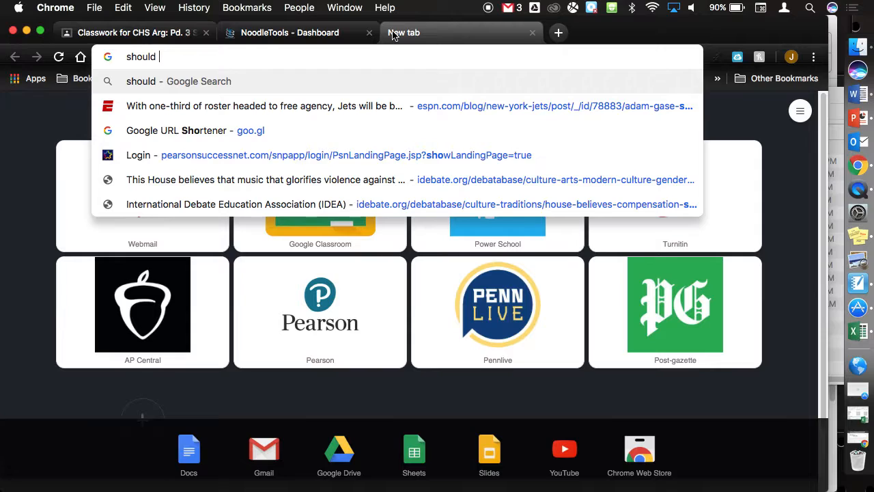
pyautogui.write('shopping b')
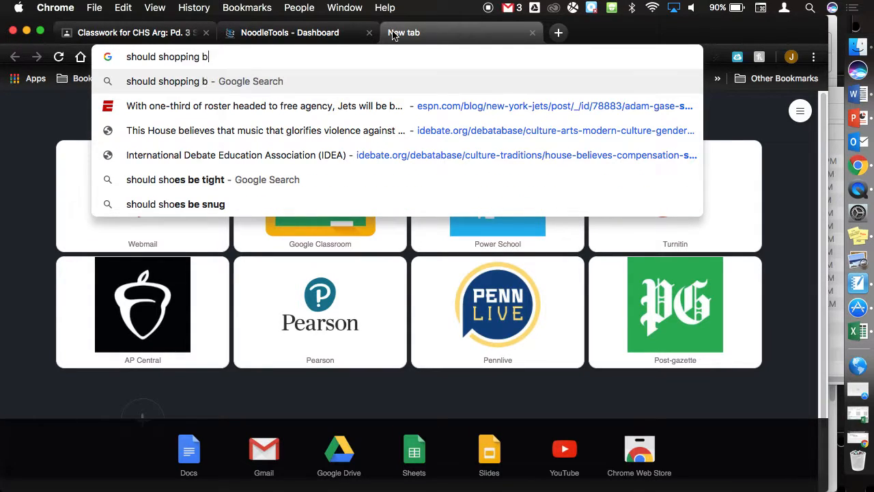
pyautogui.write('ags be banned???')
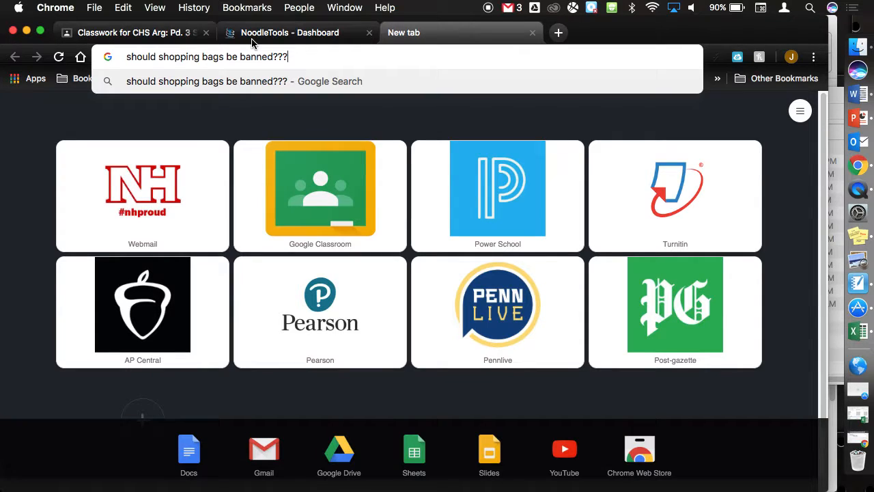
pyautogui.click(60, 93)
# - Check the COMMON WEBSITES topic options in Classroom, then return to the NoodleTools Dashboard
pyautogui.click(128, 30)
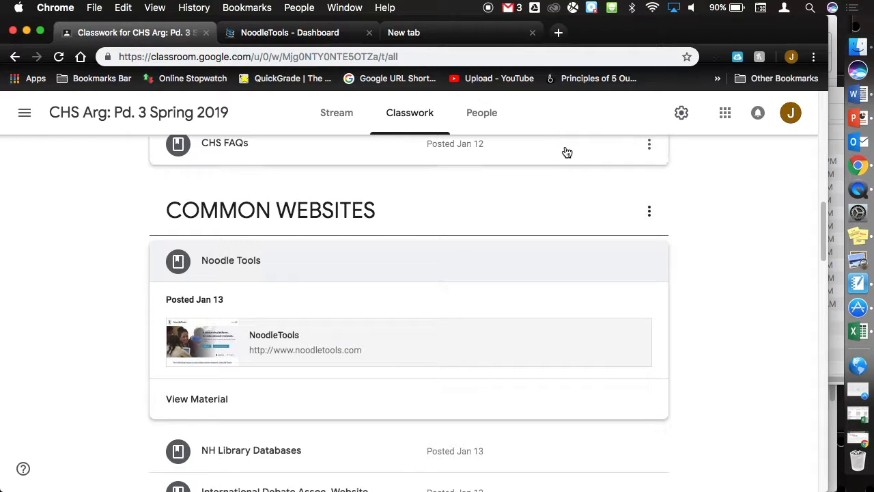
pyautogui.click(649, 211)
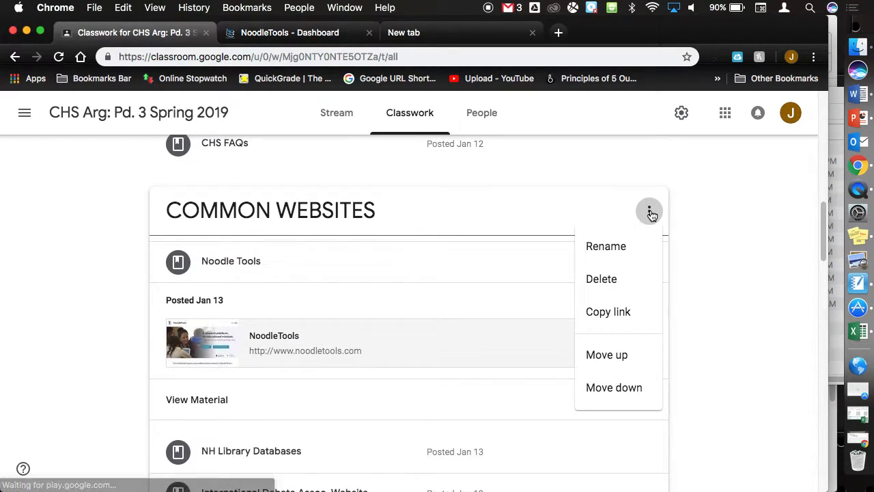
pyautogui.click(420, 213)
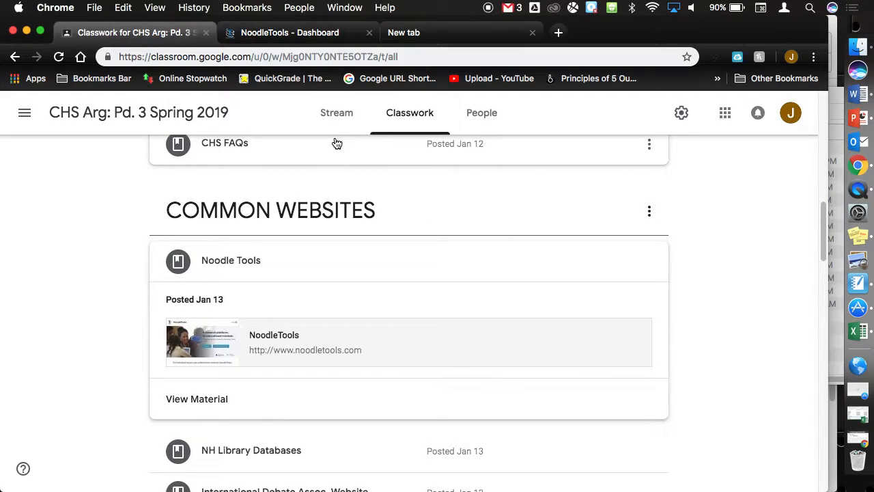
pyautogui.click(287, 36)
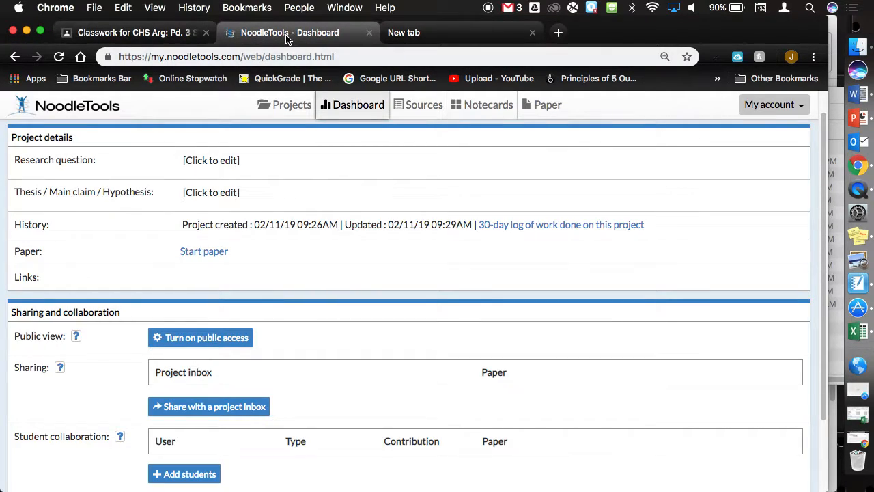
# - Show the project's Sources list in NoodleTools, then switch back to the Classwork for CHS Arg tab
pyautogui.click(413, 105)
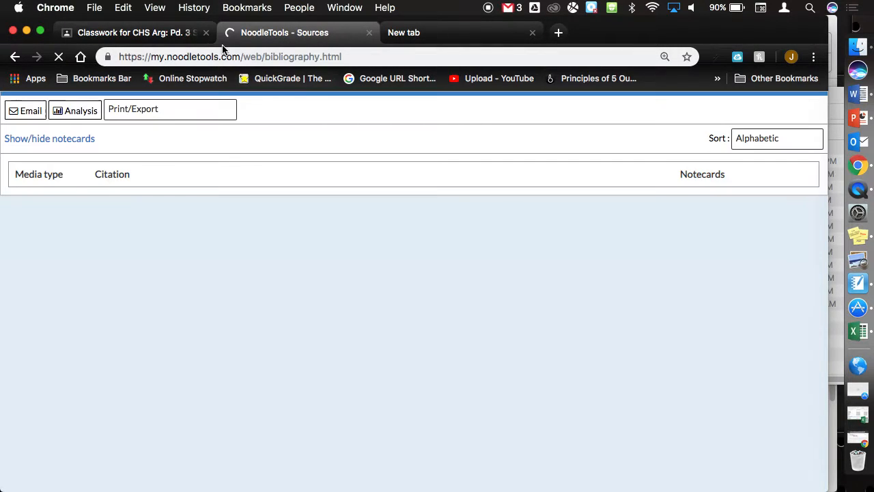
pyautogui.click(176, 33)
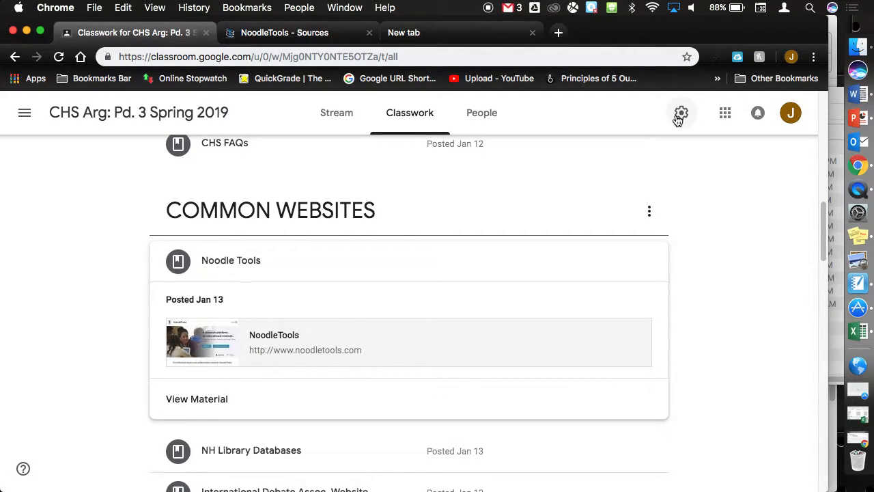
# - Collapse the Noodle Tools post and expand NH Library Databases to reveal its Library link and passwords doc
pyautogui.click(237, 259)
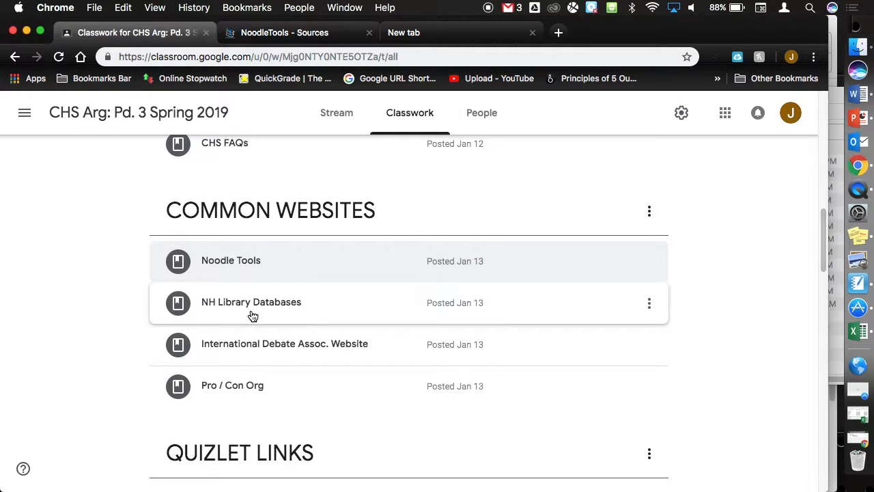
pyautogui.click(251, 315)
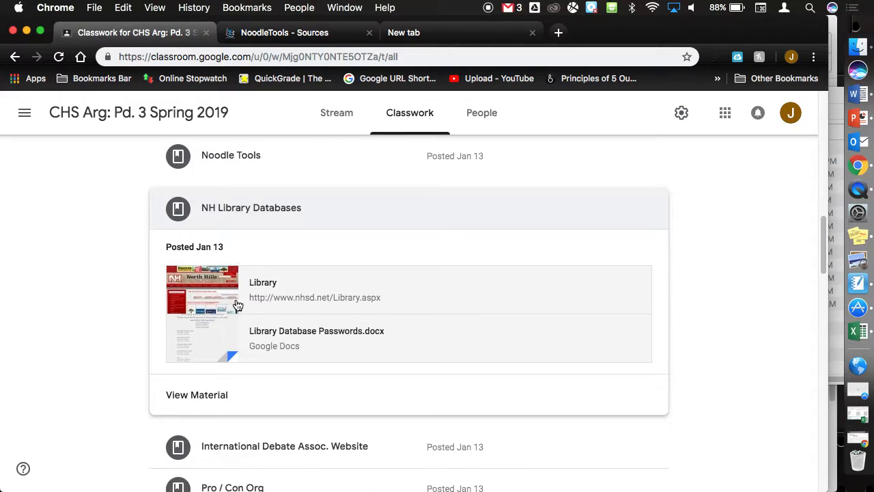
pyautogui.scroll(-2, 237, 305)
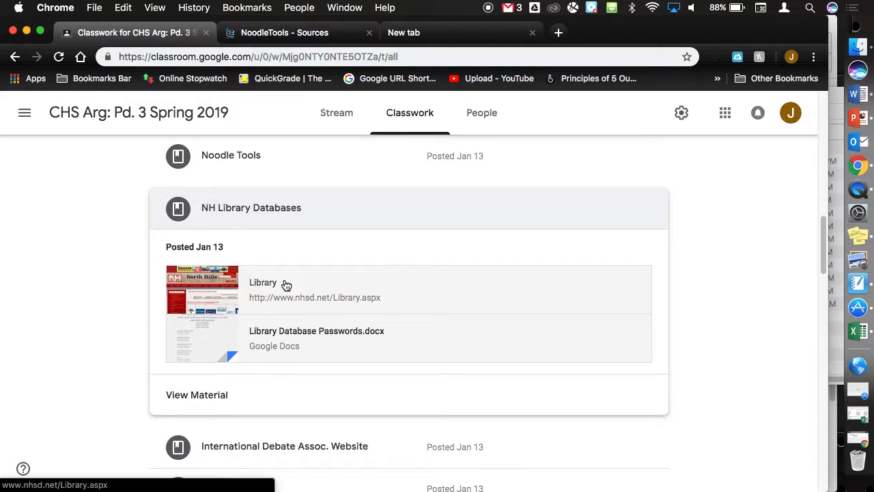
# - Open Library Database Passwords.docx and select the Opposing Viewpoints username
pyautogui.click(274, 337)
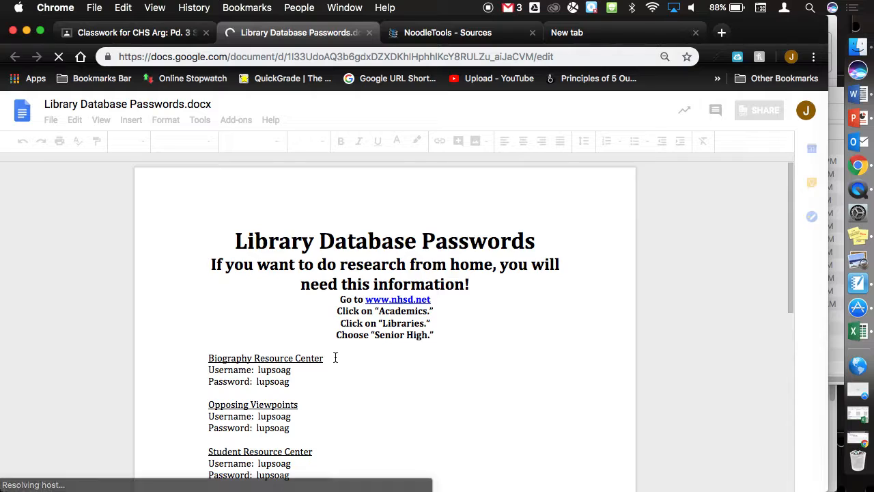
pyautogui.scroll(-2, 335, 357)
pyautogui.scroll(-1, 336, 357)
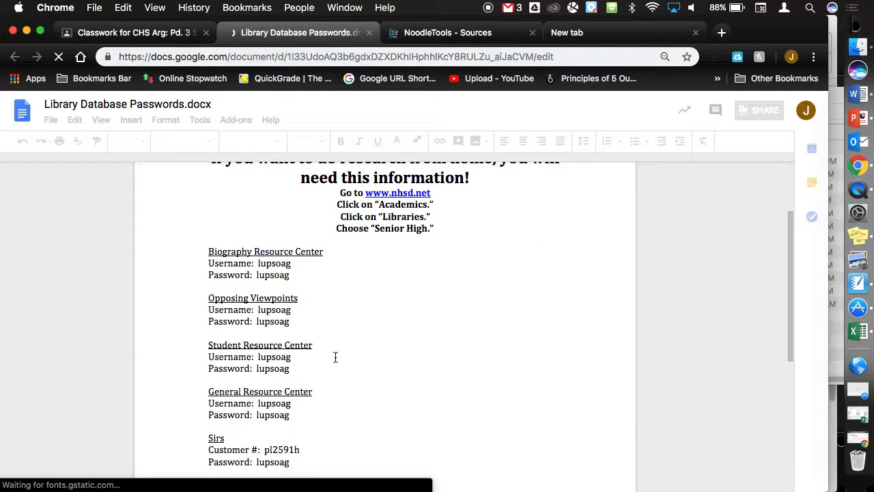
pyautogui.doubleClick(273, 311)
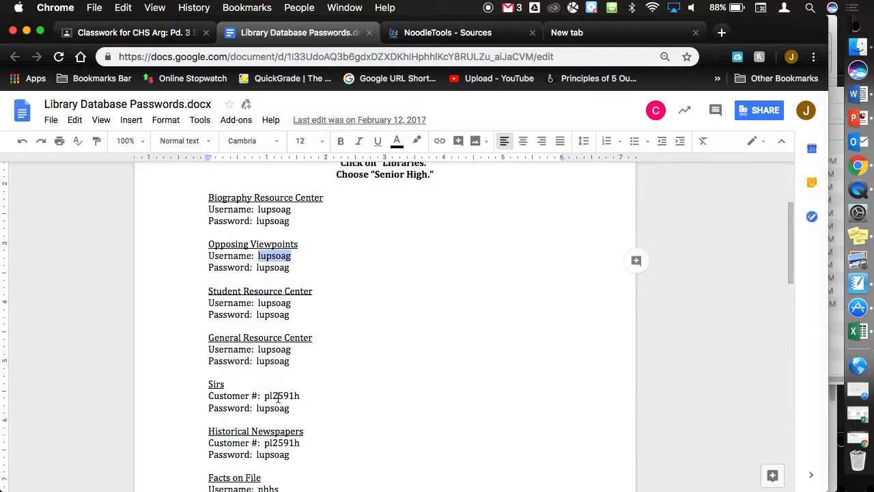
# - Dismiss the extra options, reset the page zoom, and return to the Classroom Classwork page
pyautogui.scroll(5, 292, 390)
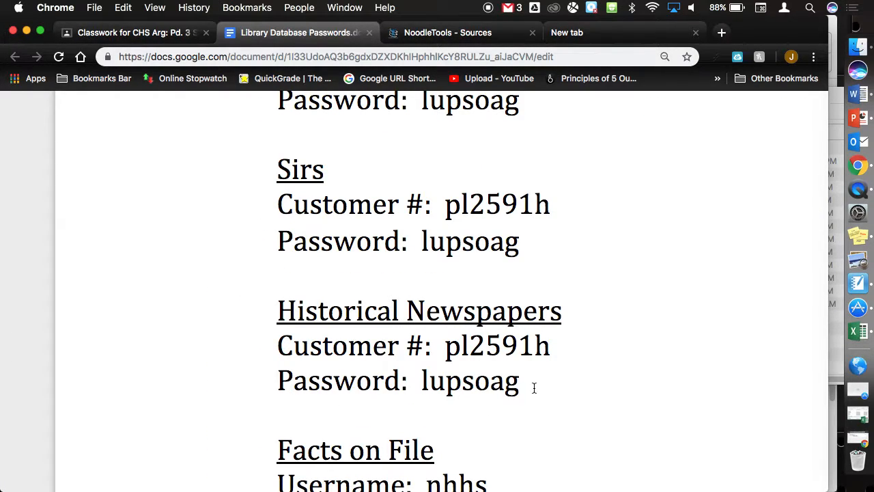
pyautogui.rightClick(585, 220)
pyautogui.scroll(5, 585, 220)
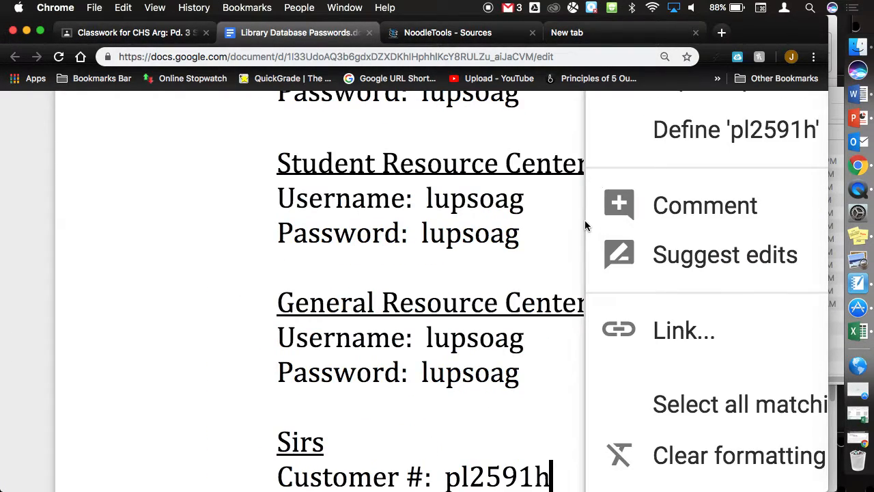
pyautogui.click(566, 197)
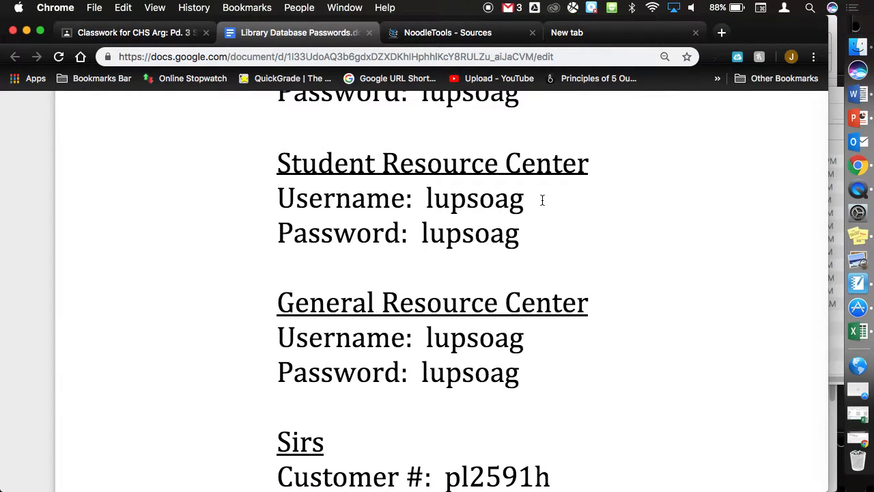
pyautogui.press('super+0')
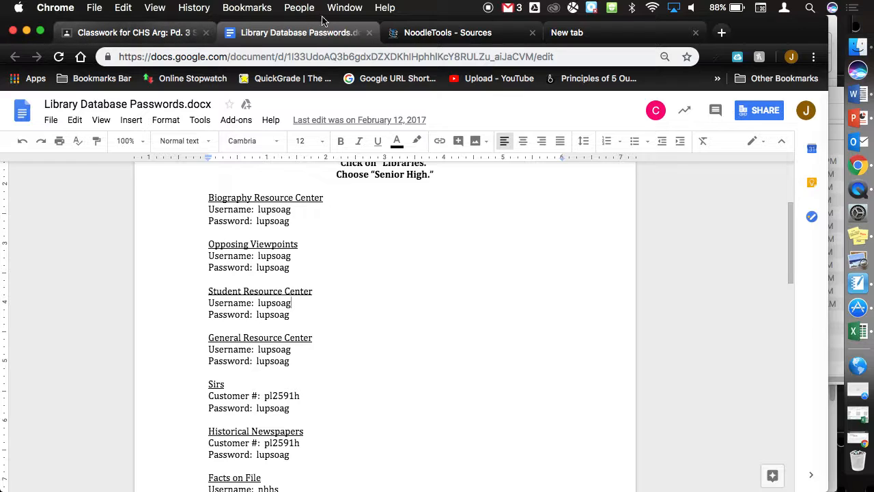
pyautogui.click(148, 36)
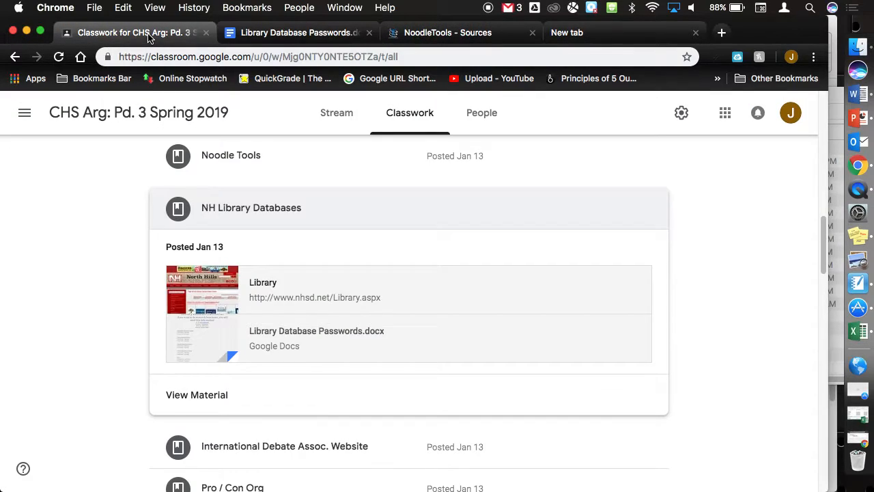
# - Open the district Library site and inspect its Databases grid, including Gale Opposing Viewpoints, SIRS and World Book
pyautogui.click(262, 285)
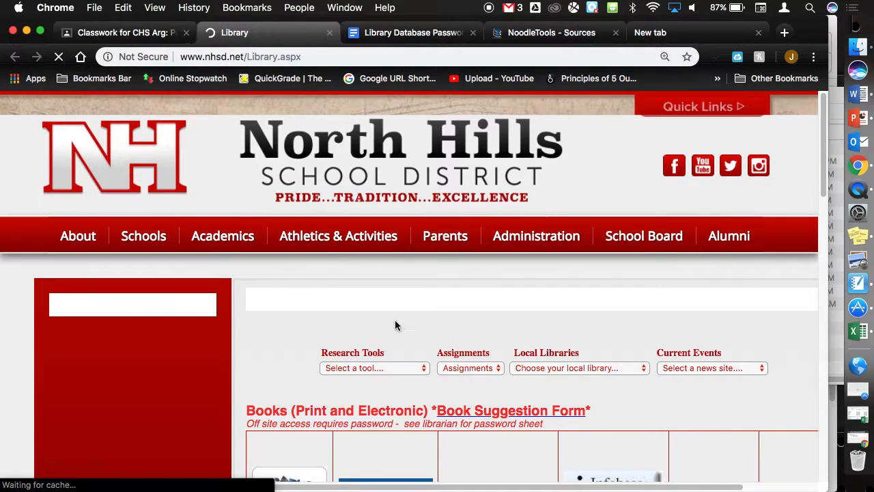
pyautogui.scroll(-5, 446, 365)
pyautogui.scroll(-5, 447, 368)
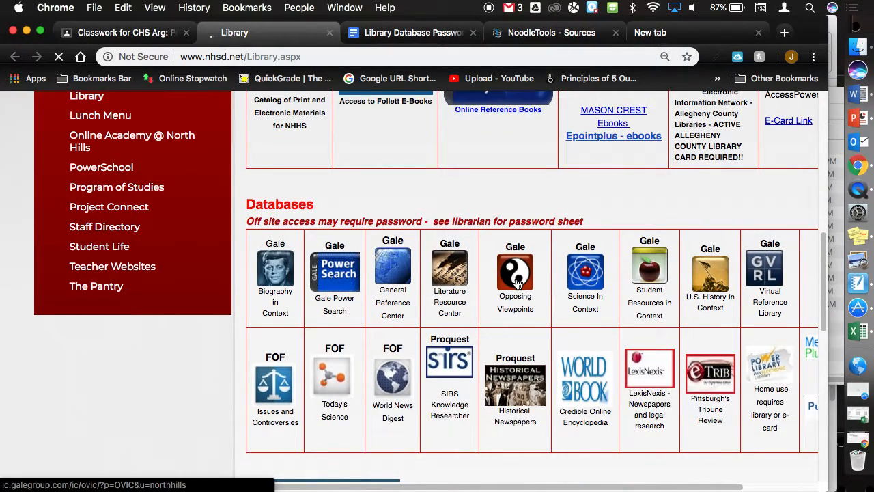
pyautogui.scroll(5, 516, 283)
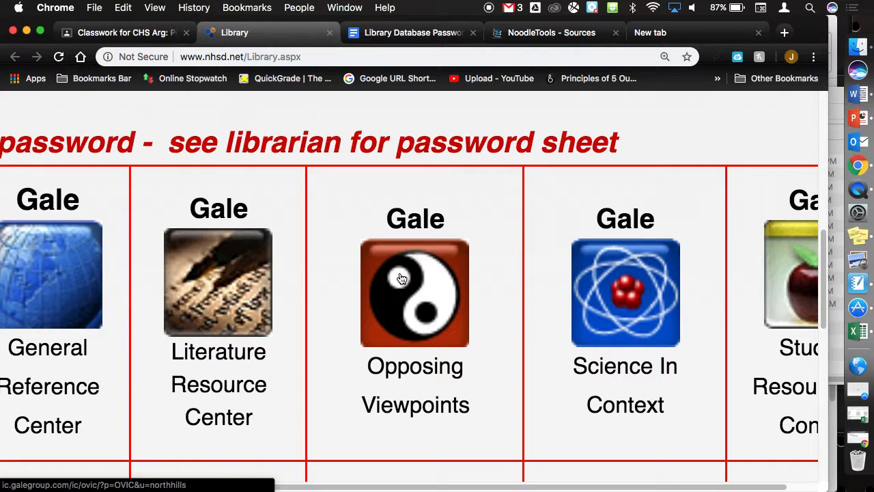
pyautogui.scroll(-5, 401, 279)
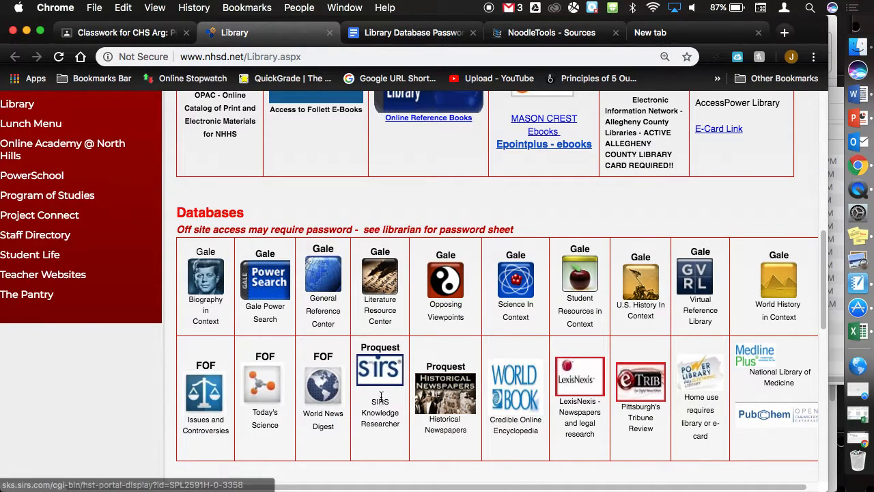
pyautogui.scroll(-2, 380, 372)
pyautogui.scroll(5, 379, 370)
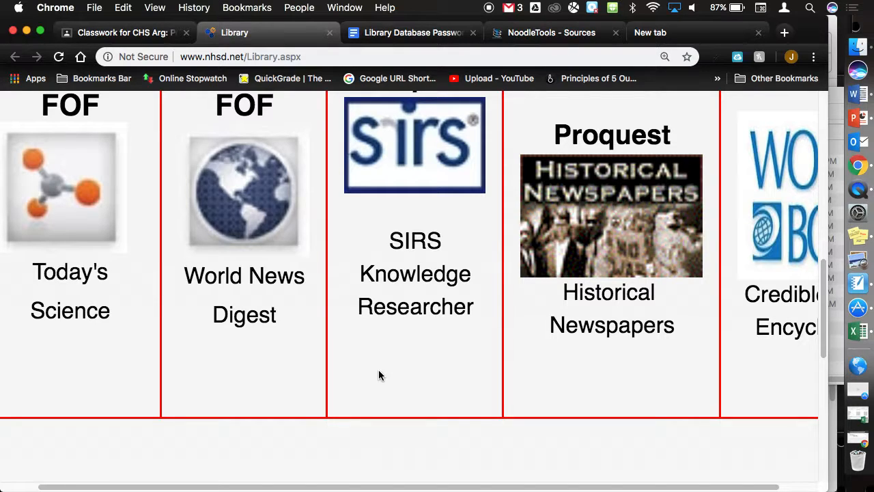
pyautogui.scroll(-5, 382, 319)
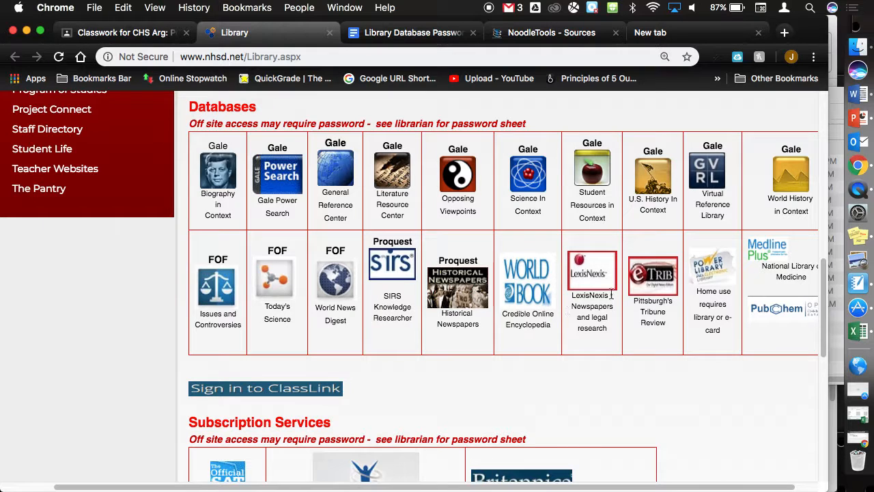
pyautogui.scroll(5, 593, 305)
pyautogui.scroll(3, 593, 305)
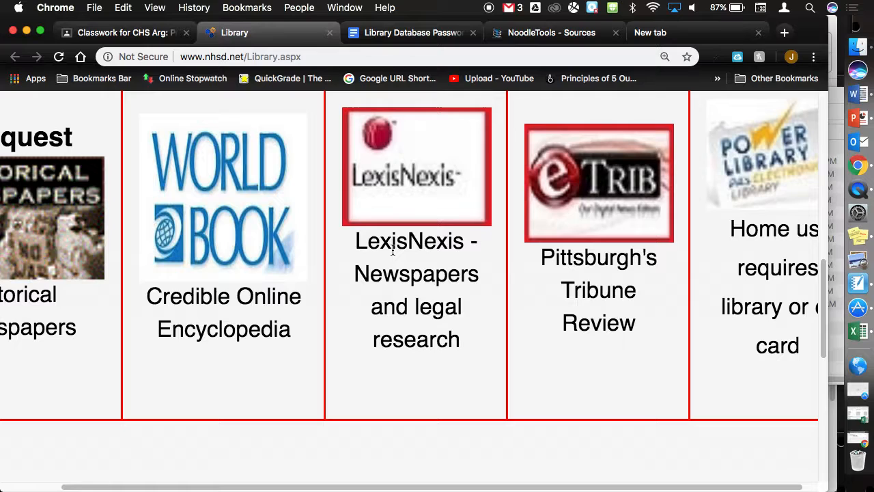
pyautogui.press('super+minus')
pyautogui.press('super+minus')
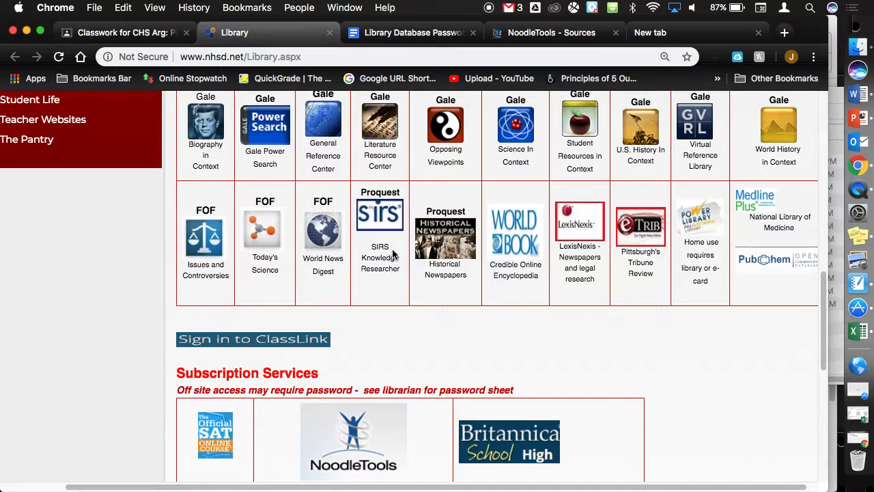
pyautogui.scroll(2, 393, 254)
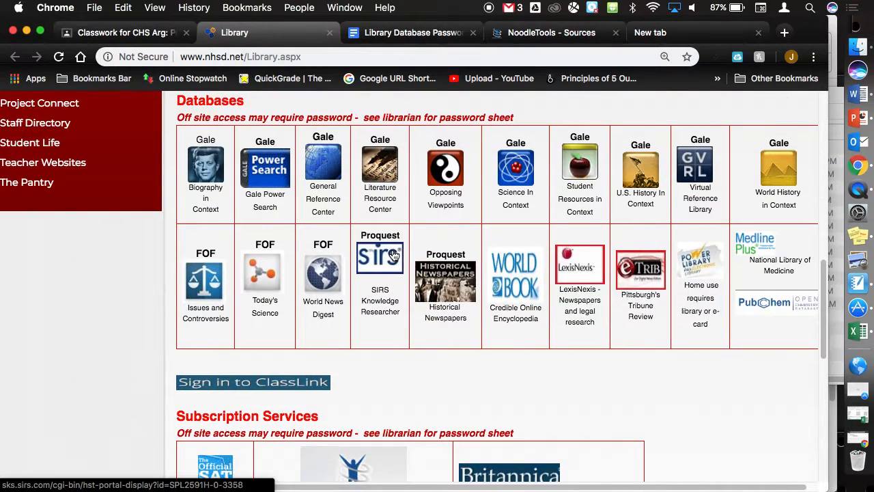
# - Open Opposing Viewpoints and list all Browse Issues topics, Abortion through Politics and Media
pyautogui.click(445, 178)
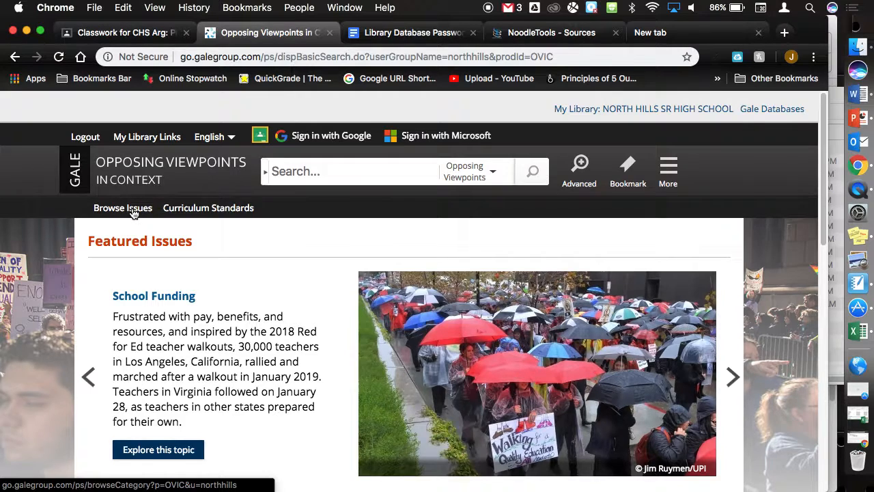
pyautogui.scroll(2, 134, 213)
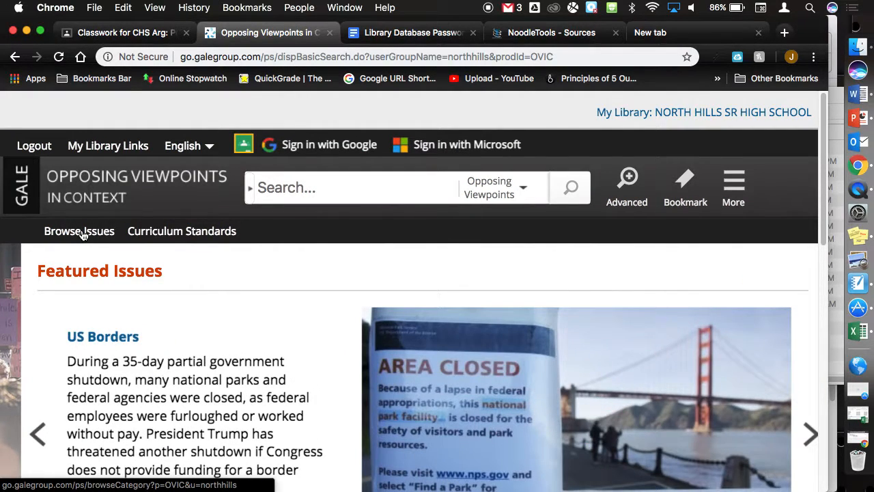
pyautogui.click(82, 232)
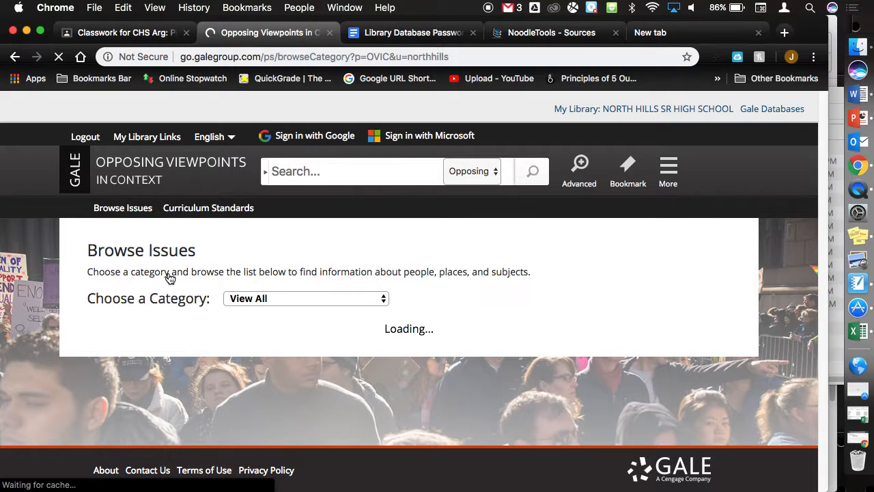
pyautogui.scroll(2, 283, 247)
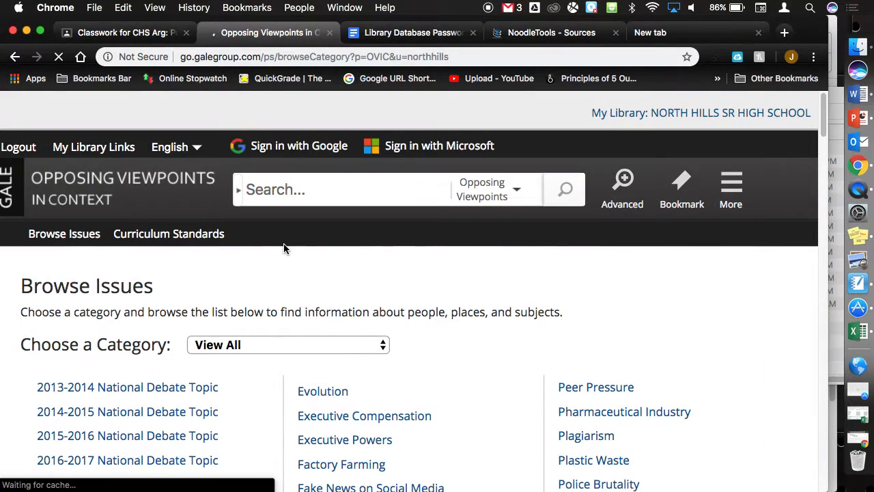
pyautogui.scroll(-2, 284, 248)
pyautogui.scroll(-1, 440, 333)
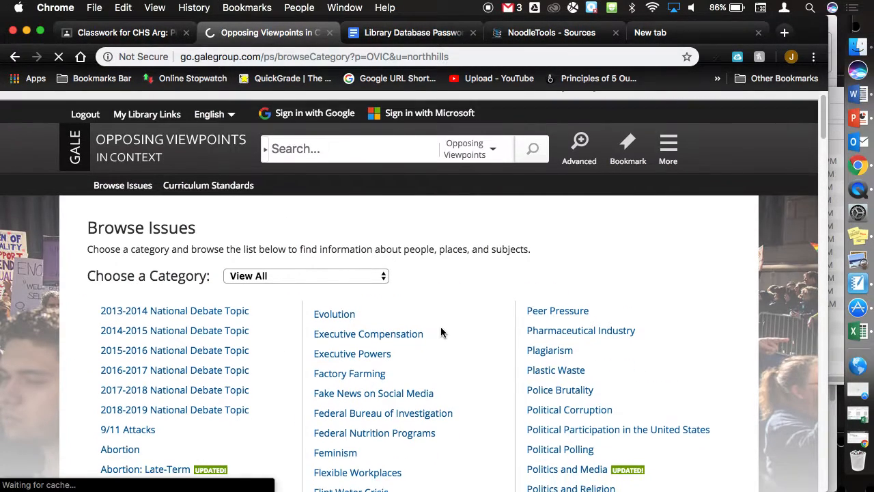
pyautogui.scroll(-2, 441, 332)
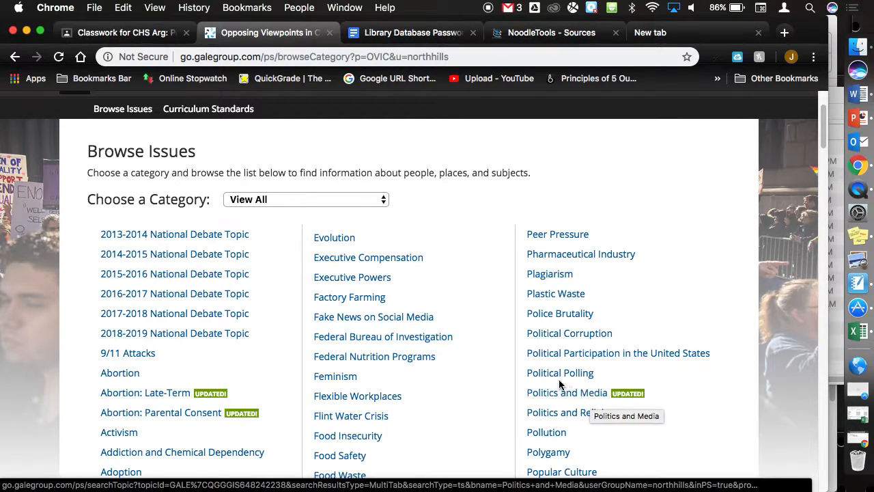
# - Open the Plastic Waste topic and scroll past Viewpoints and Statistics to the News panel
pyautogui.click(538, 295)
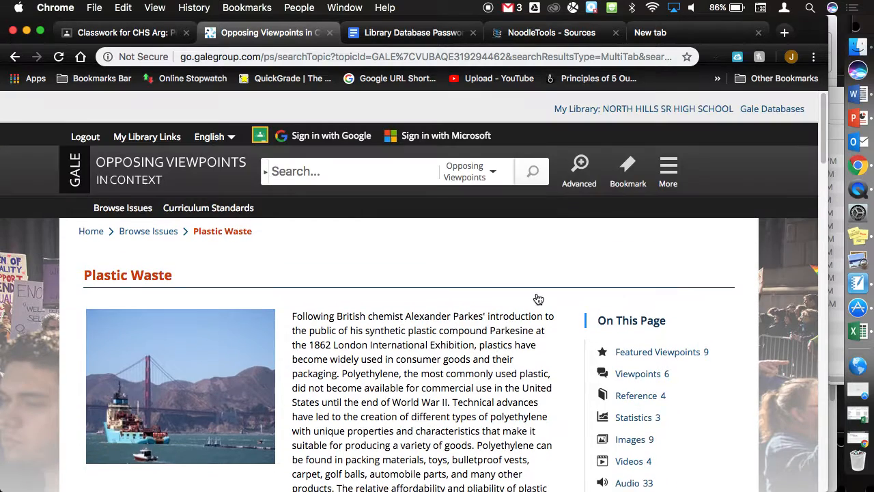
pyautogui.scroll(-5, 538, 298)
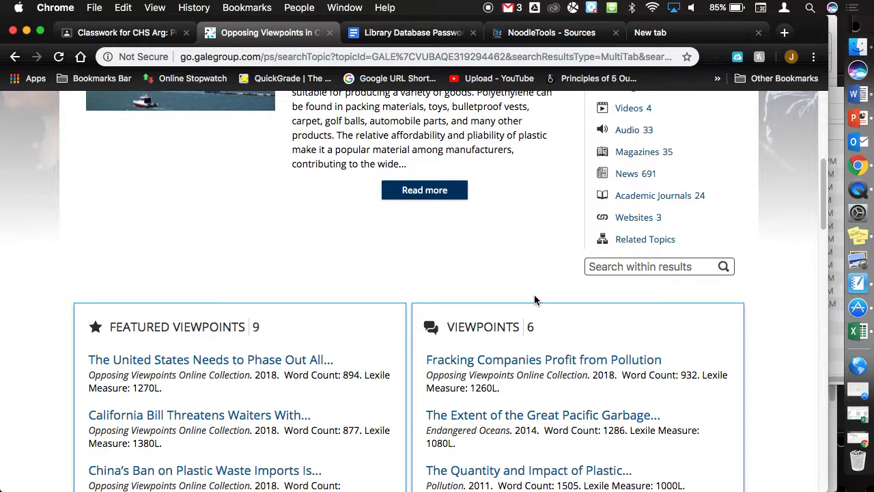
pyautogui.scroll(-3, 535, 300)
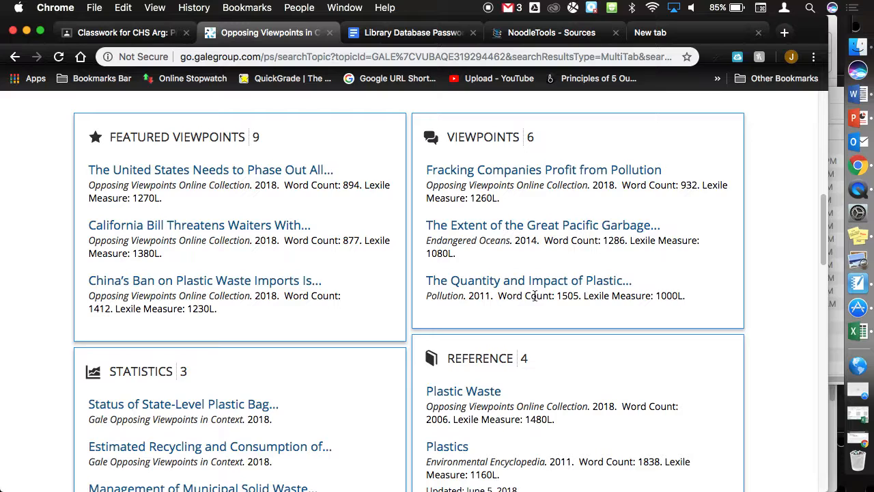
pyautogui.scroll(-2, 534, 295)
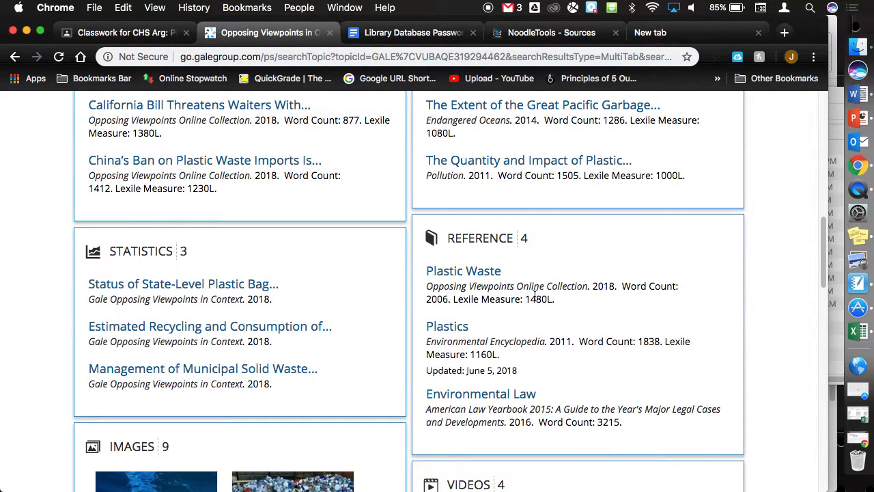
pyautogui.scroll(-6, 534, 298)
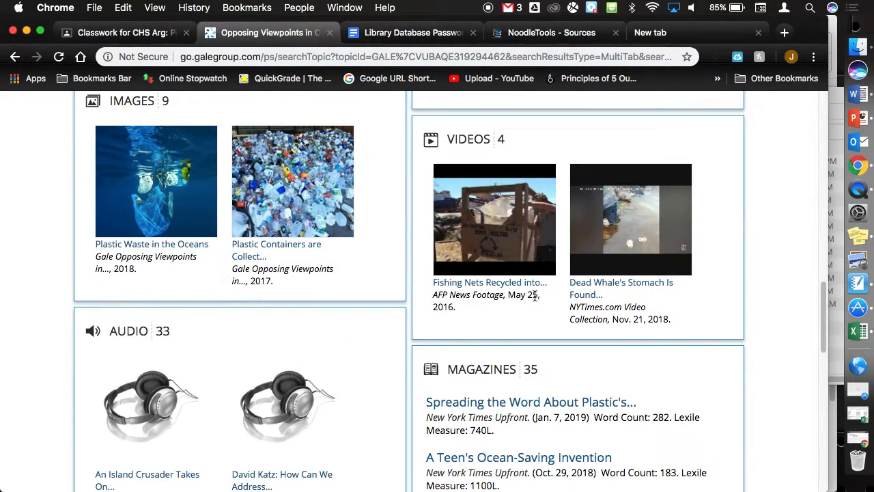
pyautogui.scroll(-3, 522, 418)
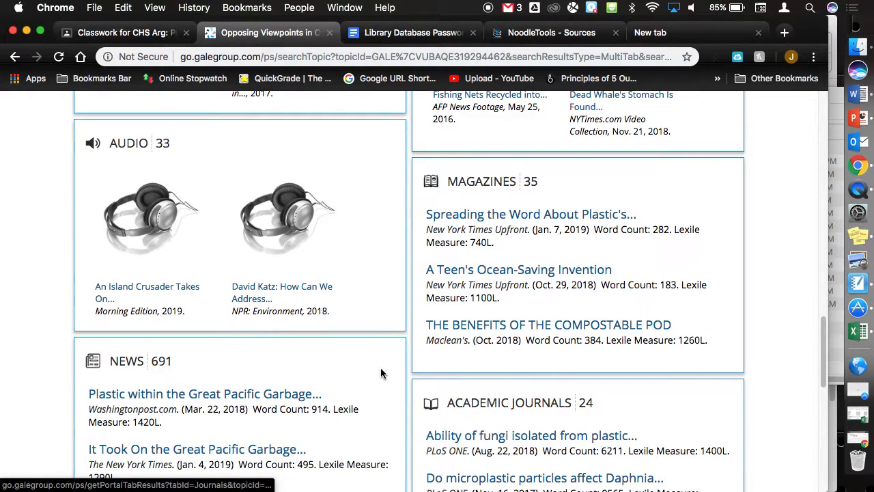
pyautogui.scroll(-4, 381, 372)
pyautogui.scroll(1, 381, 371)
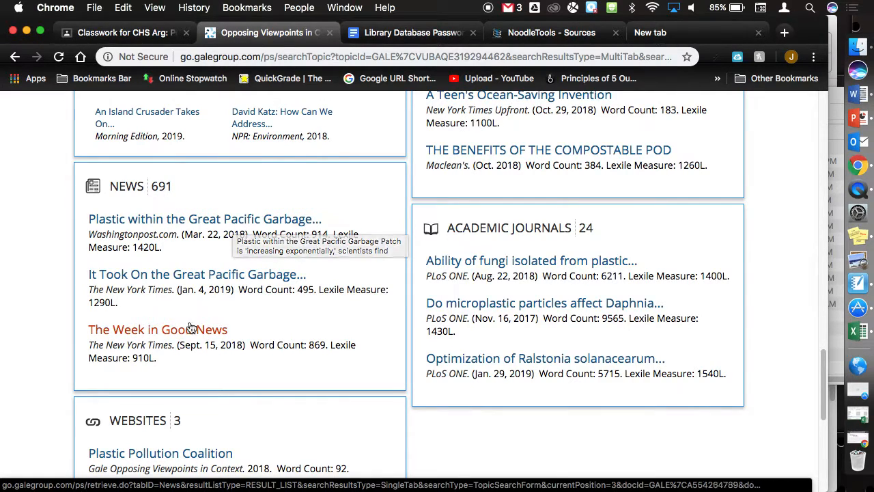
# - Open the Washington Post Great Pacific Garbage Patch article and highlight its MLA 8th Edition citation
pyautogui.click(221, 225)
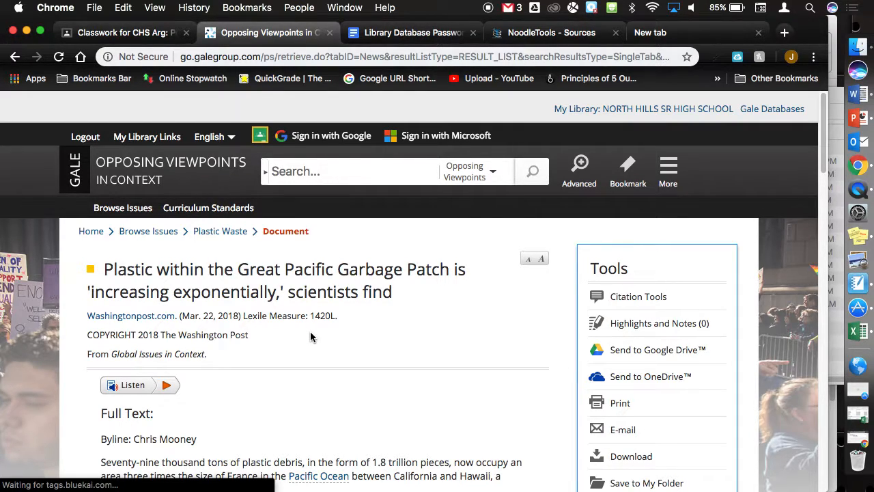
pyautogui.scroll(-15, 310, 337)
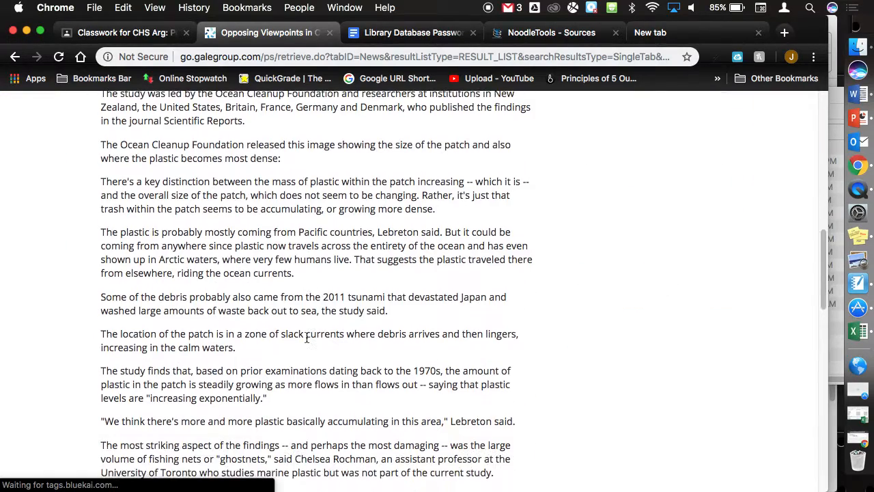
pyautogui.scroll(-20, 307, 337)
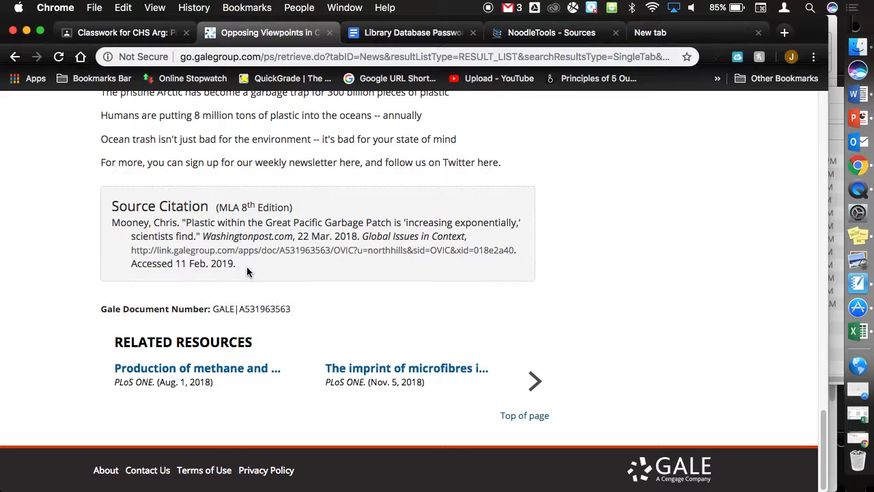
pyautogui.moveTo(237, 265); pyautogui.dragTo(112, 225)
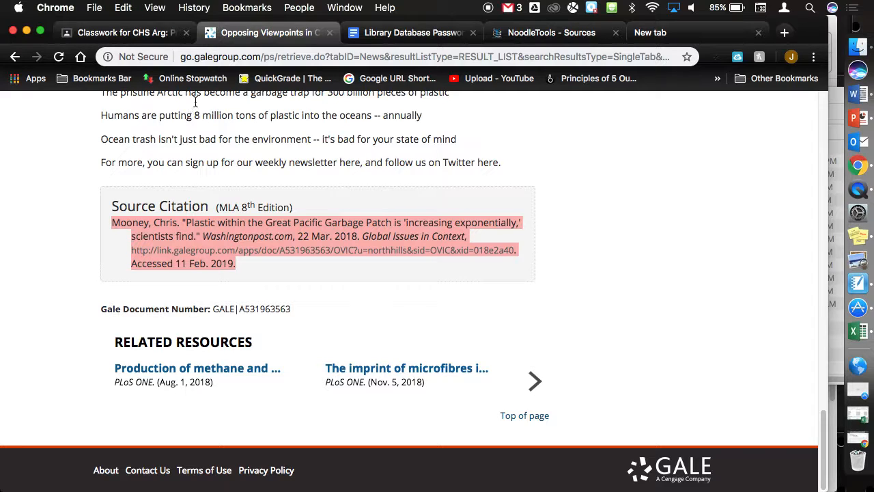
# - From the Sources list, start a new citation for a source found in a database
pyautogui.click(563, 35)
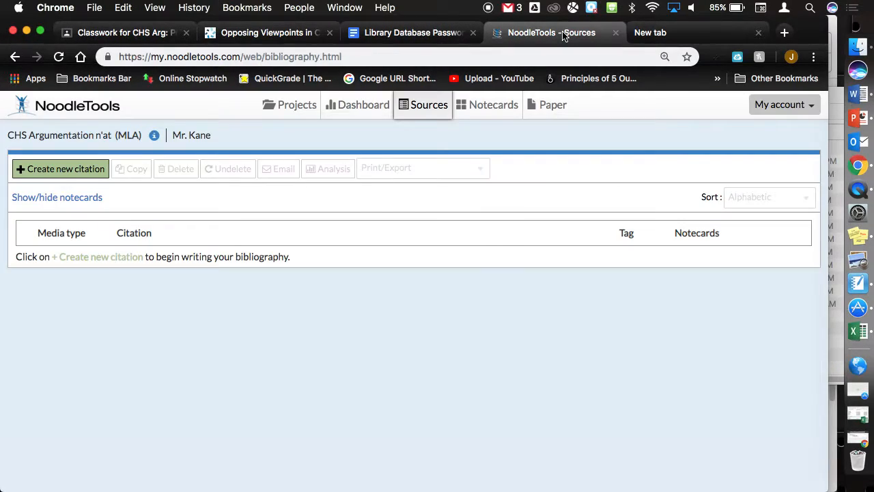
pyautogui.click(70, 171)
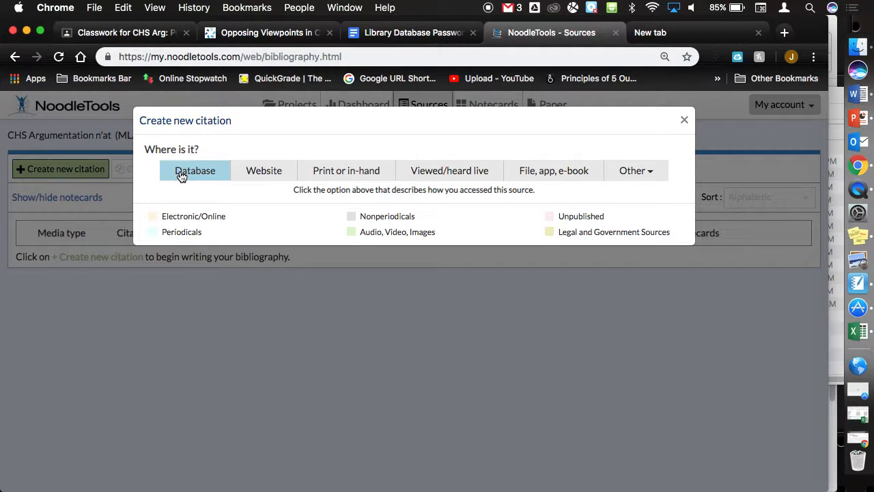
pyautogui.click(180, 172)
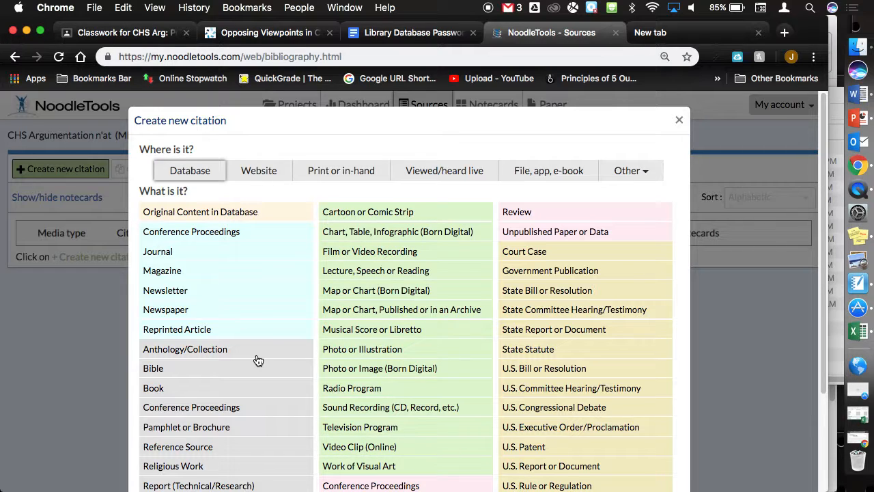
# - Choose 'Original Content in Database' as the citation type
pyautogui.scroll(-2, 257, 359)
pyautogui.scroll(-3, 258, 359)
pyautogui.scroll(5, 257, 360)
pyautogui.scroll(-5, 257, 360)
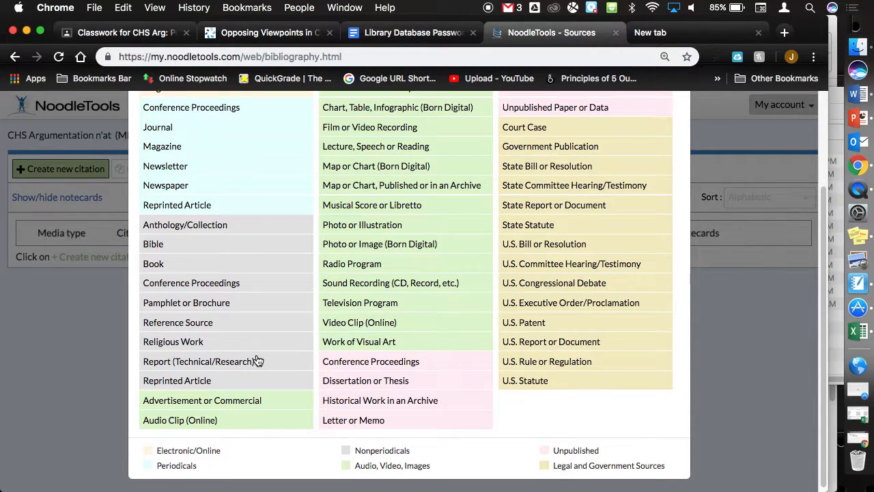
pyautogui.scroll(2, 257, 359)
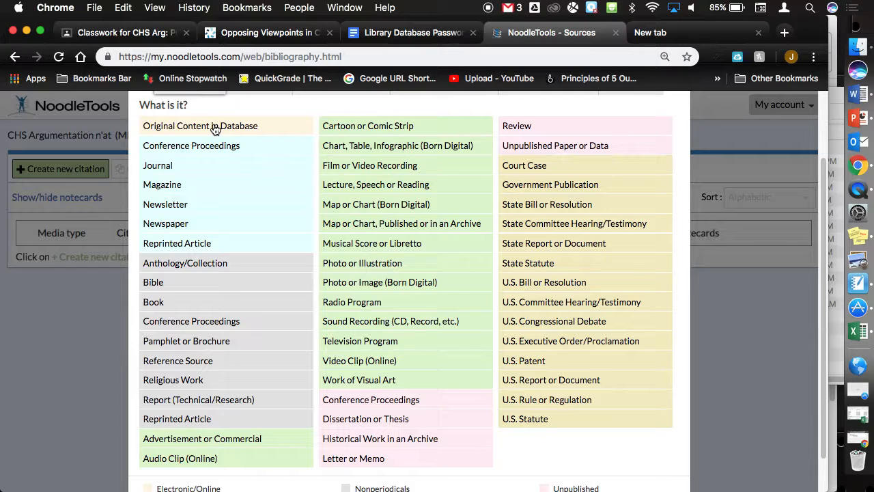
pyautogui.scroll(2, 210, 155)
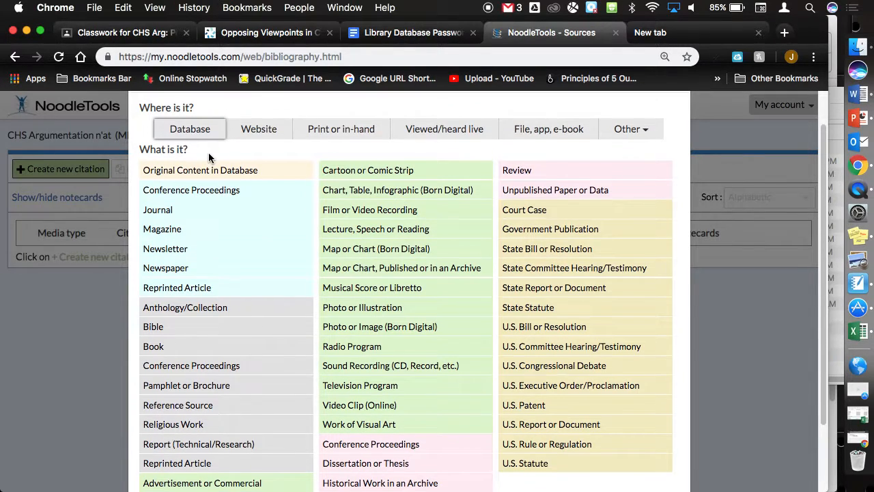
pyautogui.moveTo(253, 130); pyautogui.dragTo(189, 132)
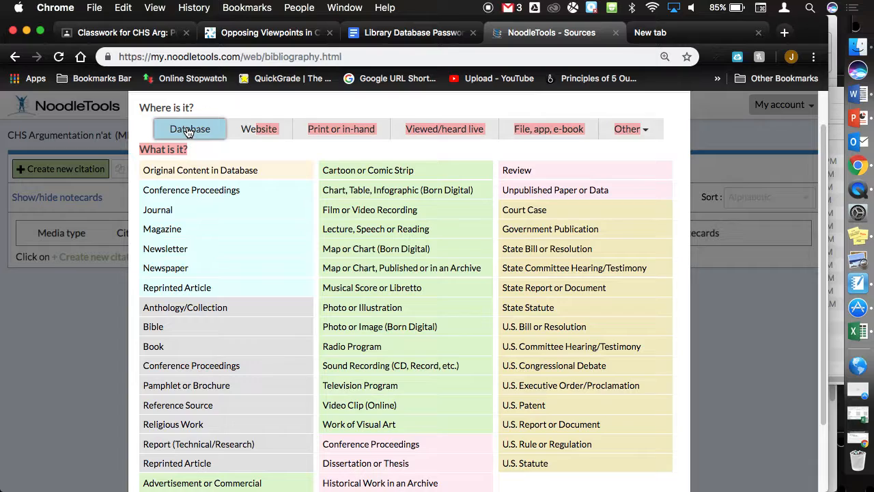
pyautogui.click(169, 171)
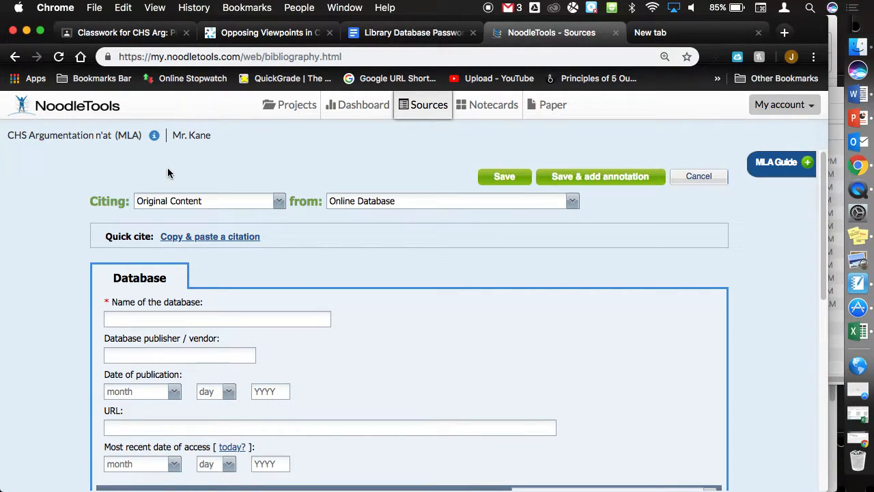
# - Look over the database citation fields, then switch to Quick cite 'Copy & paste a citation' mode
pyautogui.click(120, 315)
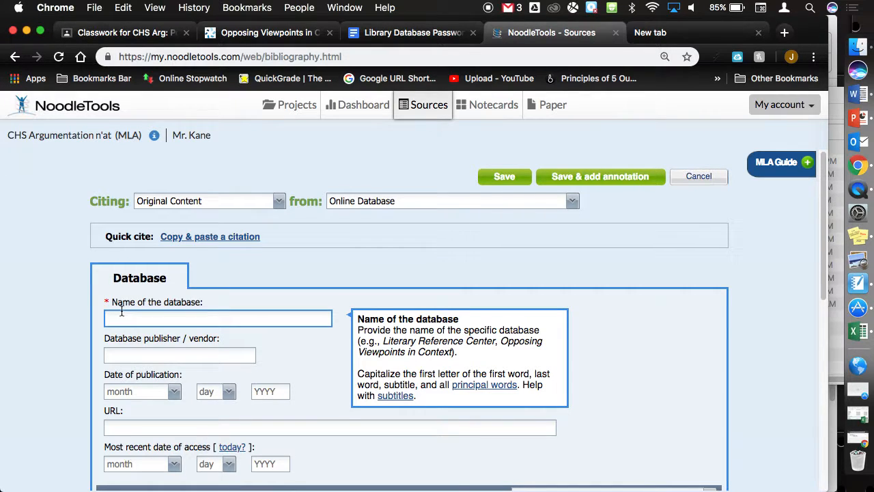
pyautogui.scroll(-1, 122, 310)
pyautogui.scroll(-1, 122, 311)
pyautogui.scroll(5, 125, 290)
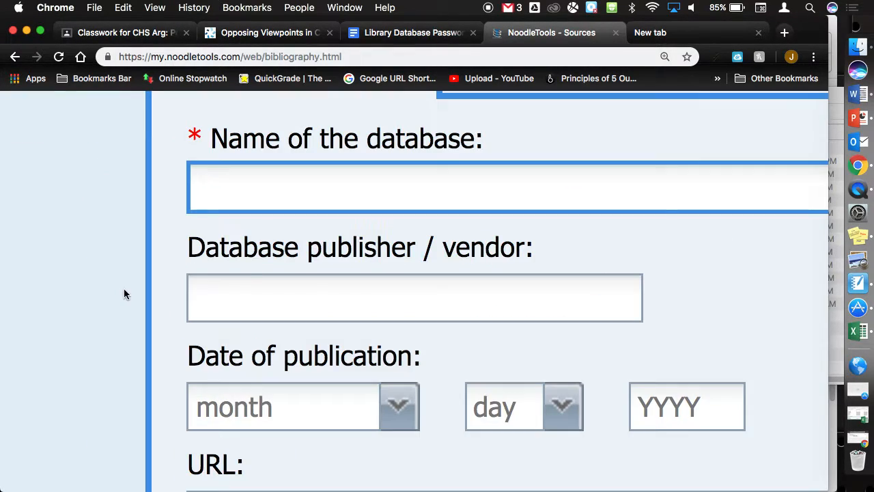
pyautogui.scroll(-4, 252, 282)
pyautogui.scroll(-3, 252, 282)
pyautogui.scroll(1, 252, 279)
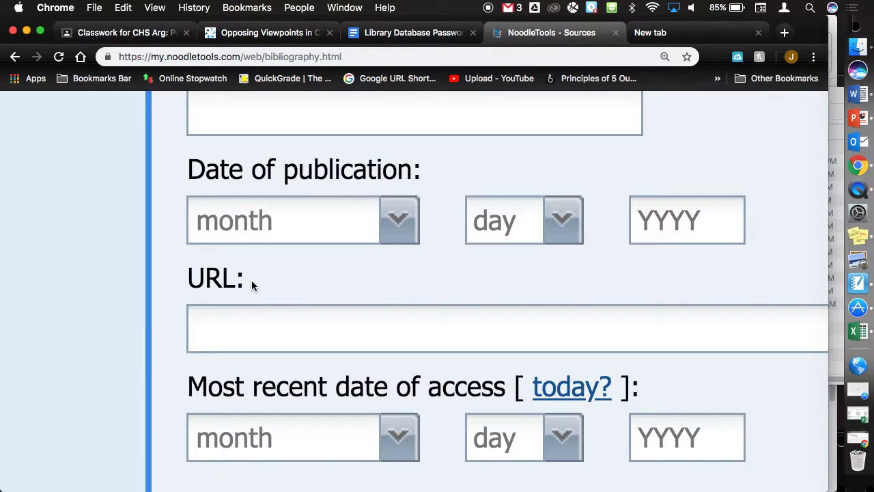
pyautogui.scroll(-5, 252, 280)
pyautogui.scroll(4, 279, 223)
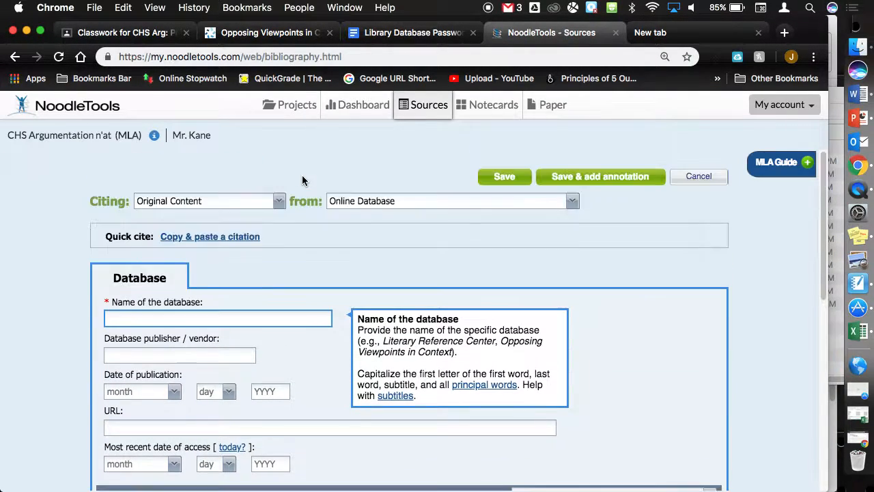
pyautogui.click(188, 237)
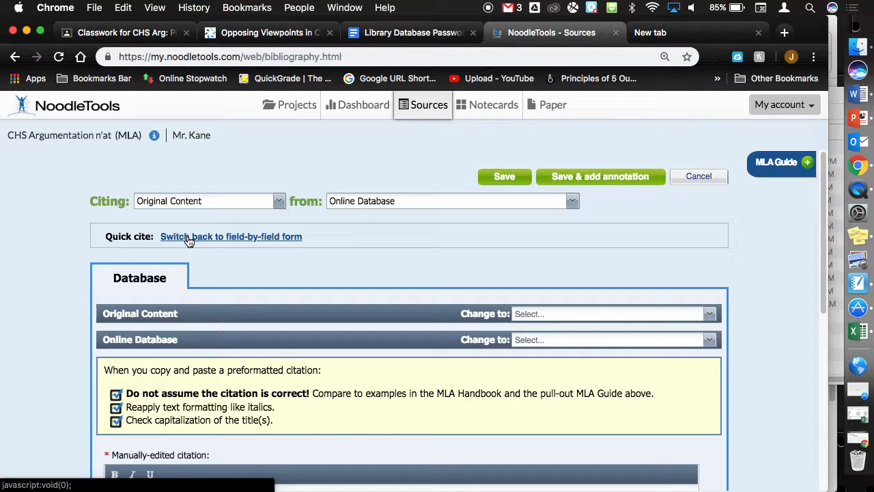
# - Paste the Washington Post MLA citation into the manually-edited box and choose 'Save & add annotation'
pyautogui.scroll(-5, 260, 321)
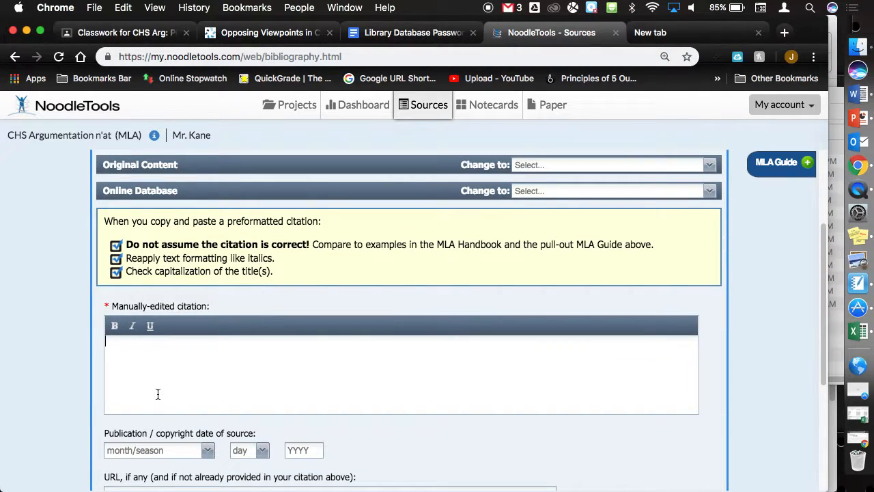
pyautogui.press('super+v')
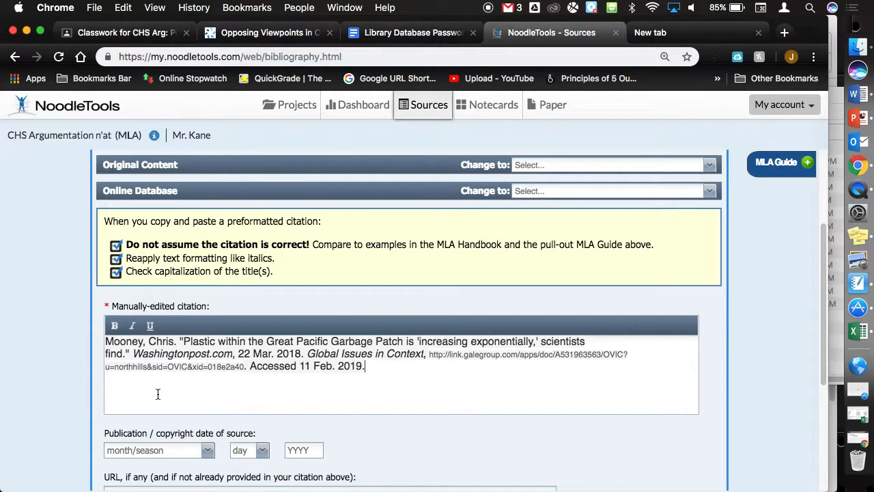
pyautogui.scroll(-6, 157, 393)
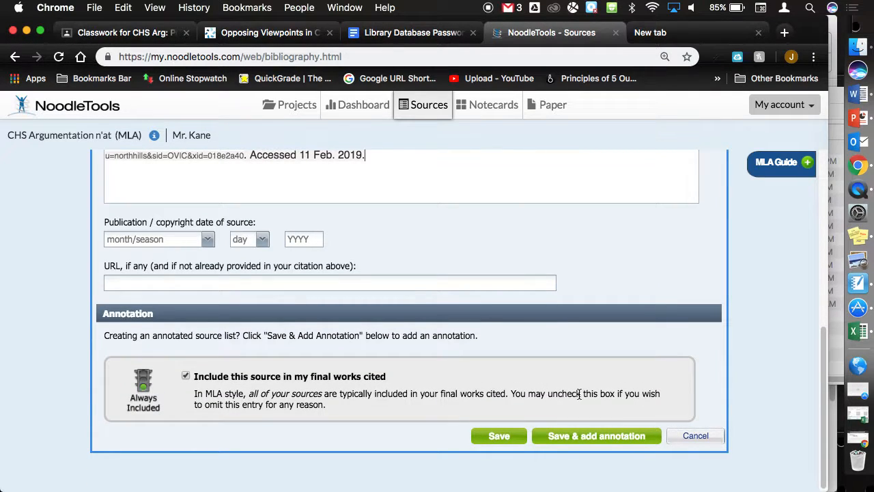
pyautogui.scroll(5, 569, 442)
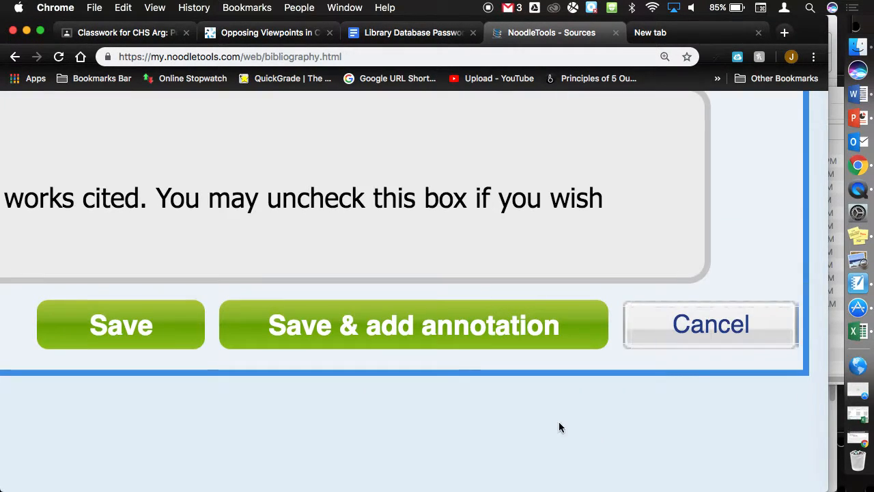
pyautogui.click(427, 326)
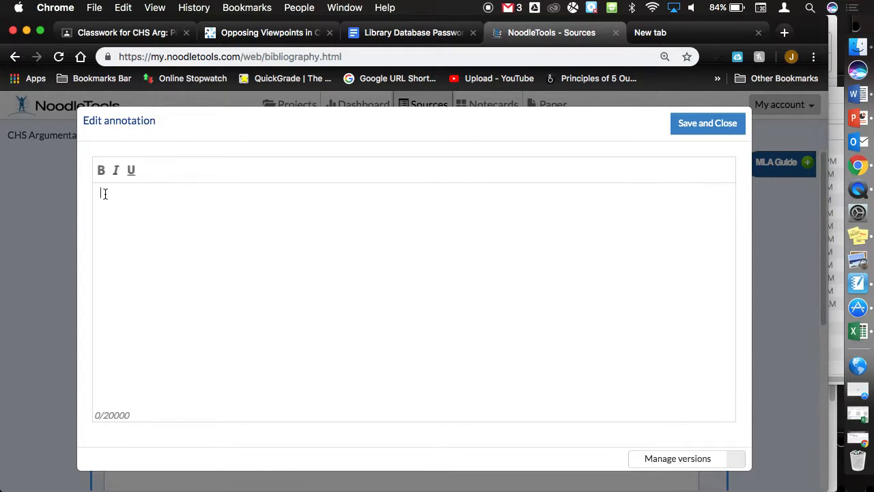
# - Type numbered annotation points: 'I used this for my Pop Culture SPAR Debate.' and the Pacific Ocean plastic note
pyautogui.write('1.')
pyautogui.press('Return')
pyautogui.write('2.')
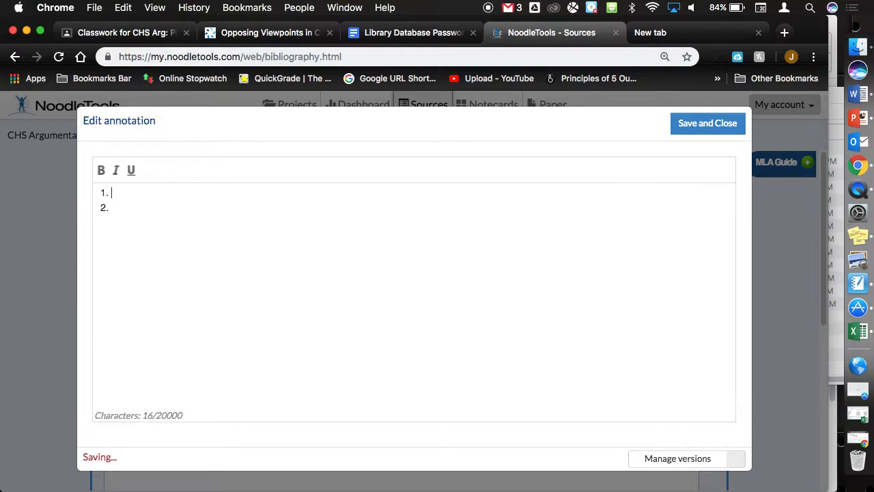
pyautogui.write(' I used this for my Pop ')
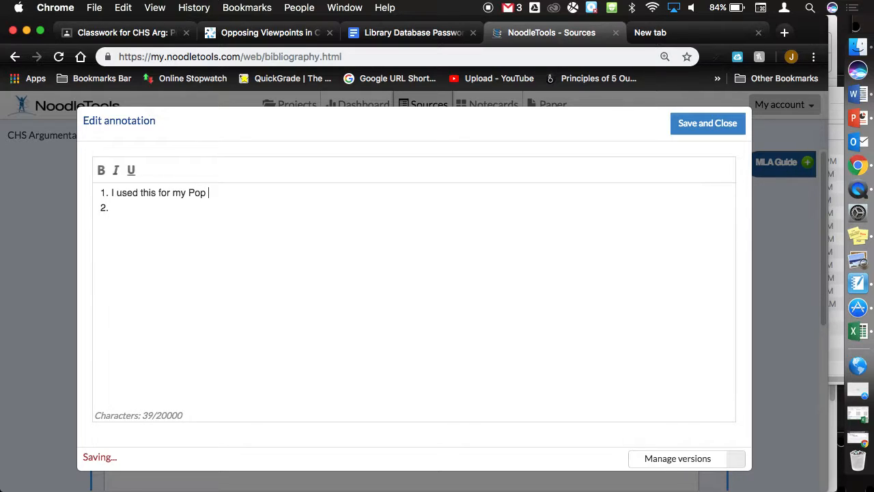
pyautogui.write('Culture SPAR Debate.')
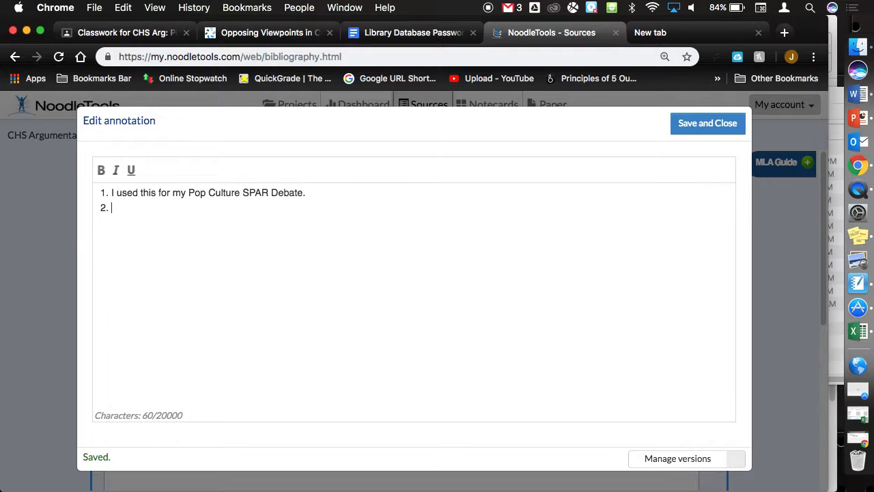
pyautogui.write('This article ')
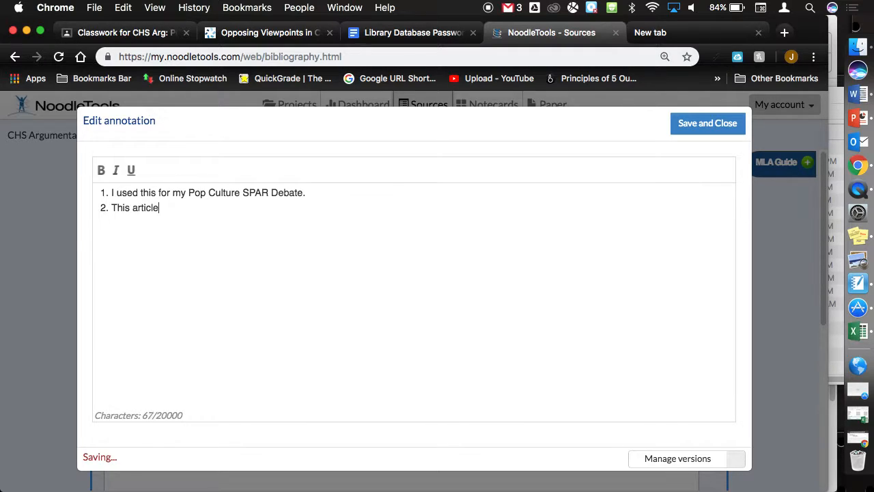
pyautogui.write('provides information ab')
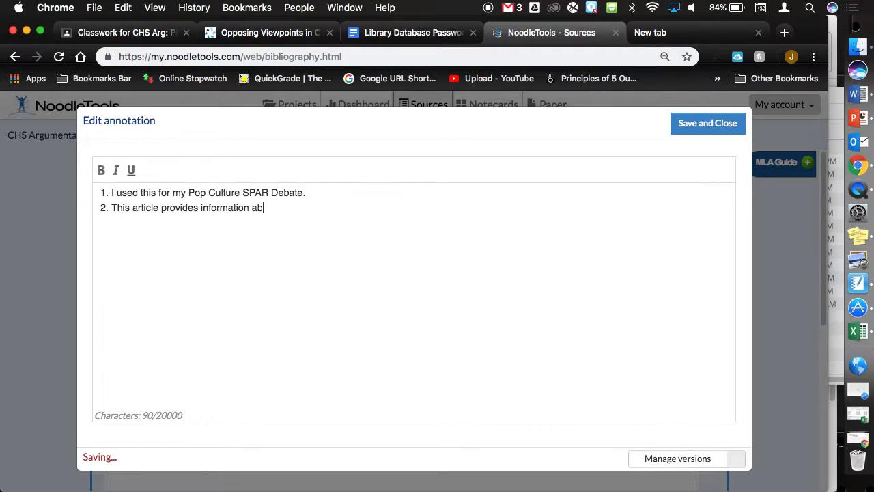
pyautogui.write('out the ')
pyautogui.write('quic')
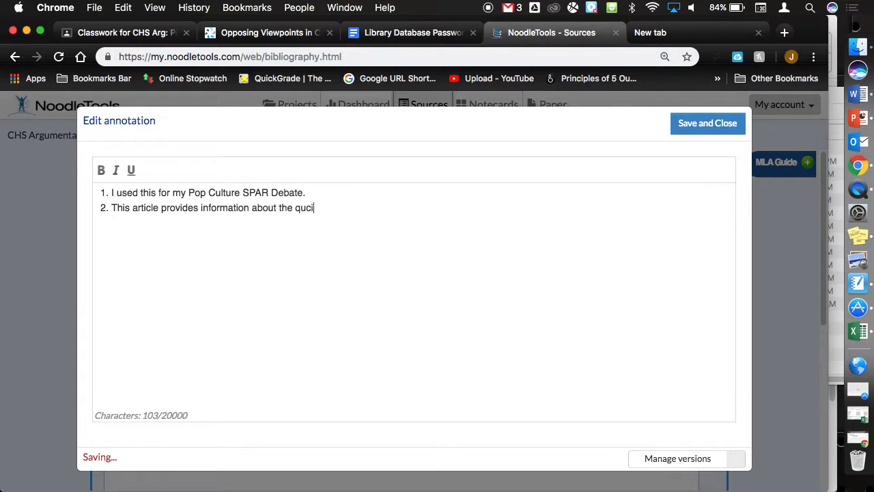
pyautogui.write('kly increasing amo')
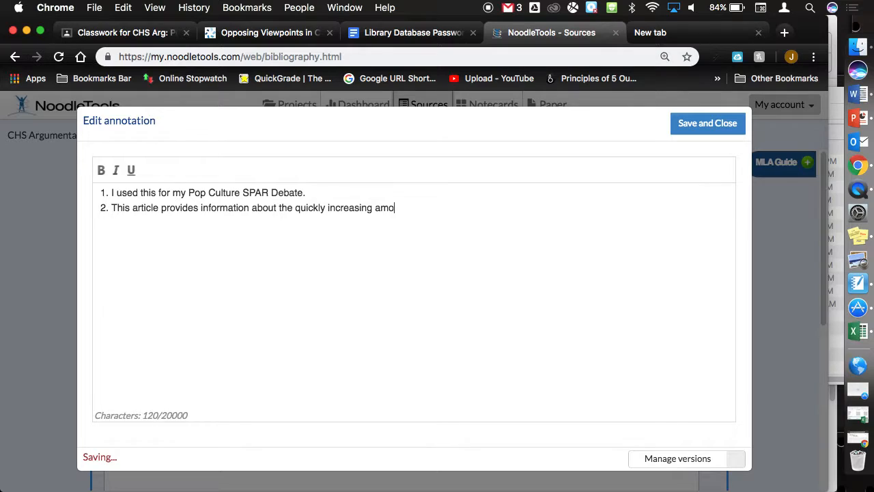
pyautogui.write('unt of plastic in the Pacific Oci')
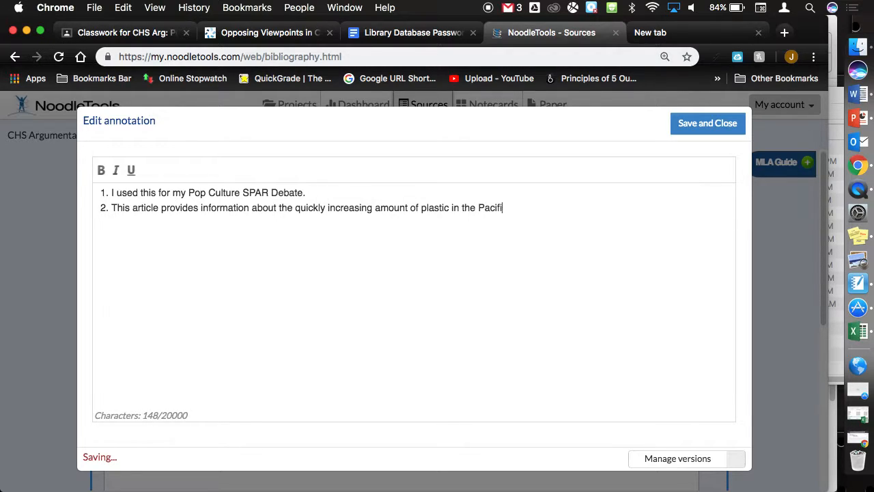
pyautogui.write('ean')
pyautogui.press('BackSpace')
pyautogui.press('BackSpace')
pyautogui.press('BackSpace')
pyautogui.press('BackSpace')
# - Finish the word 'Ocean.' and save and close the annotation
pyautogui.write('ean.')
pyautogui.click(711, 121)
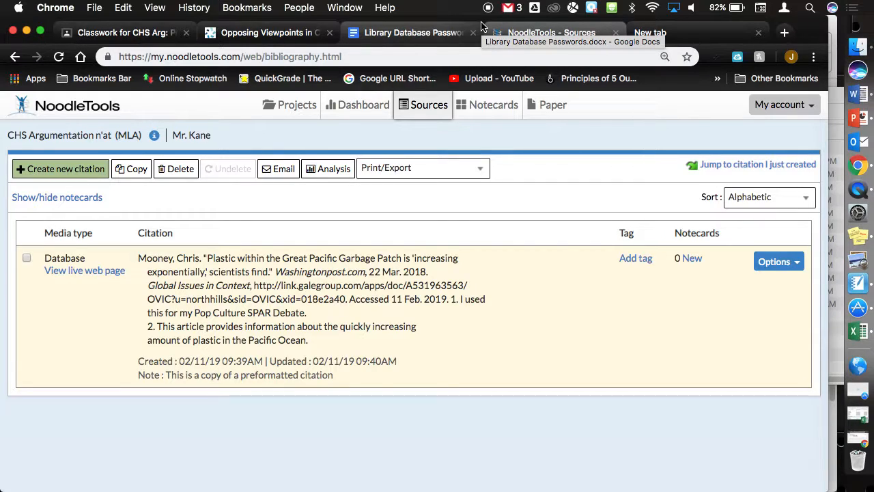
pyautogui.click(381, 39)
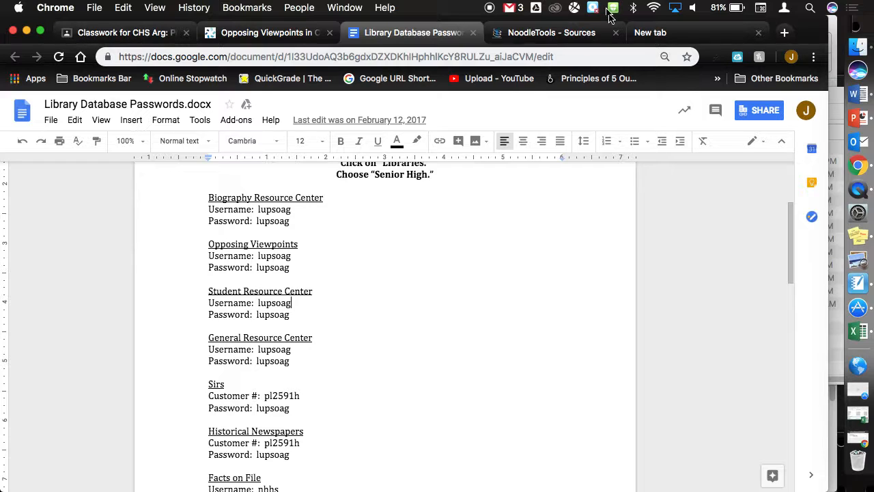
pyautogui.click(567, 32)
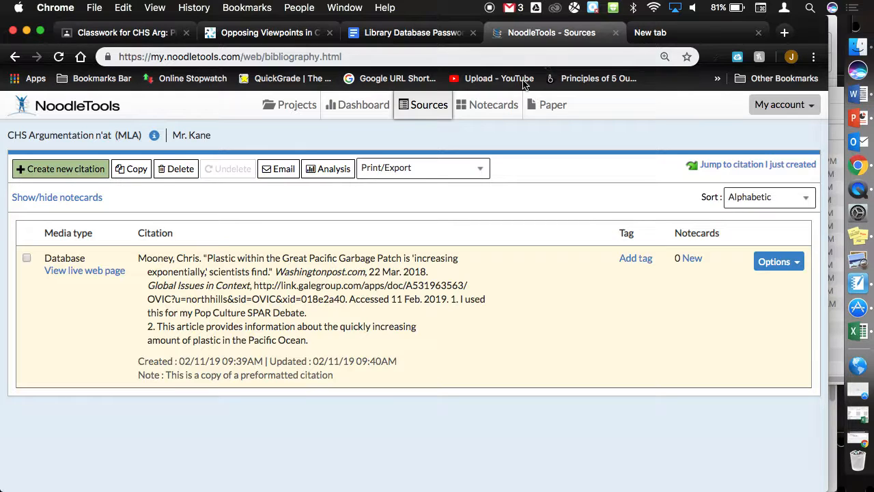
pyautogui.scroll(5, 309, 270)
pyautogui.hscroll(-2, 308, 270)
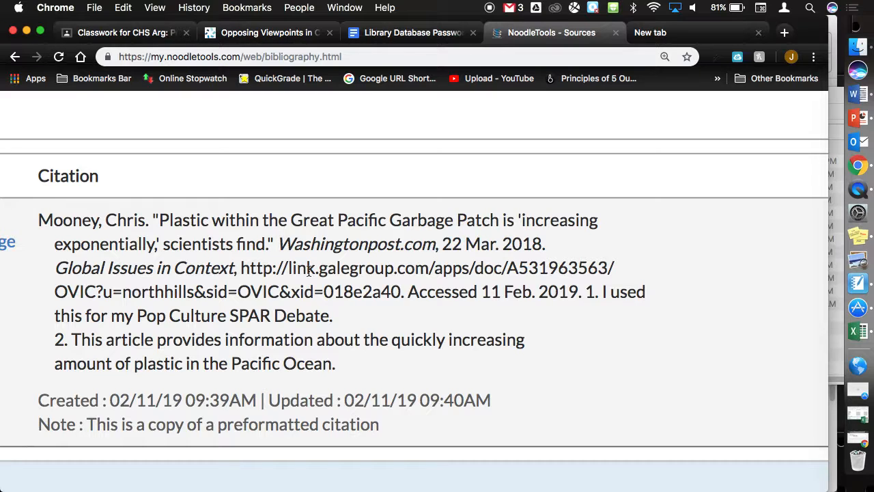
pyautogui.press('super+minus')
pyautogui.press('super+minus')
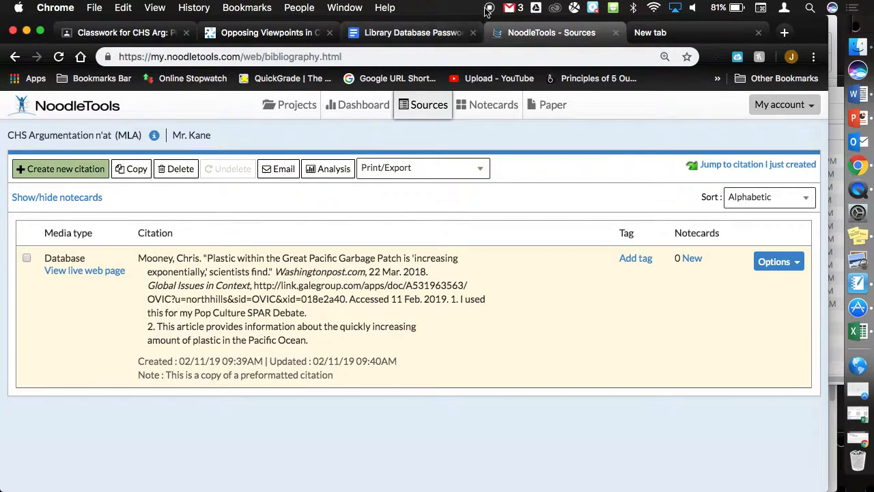